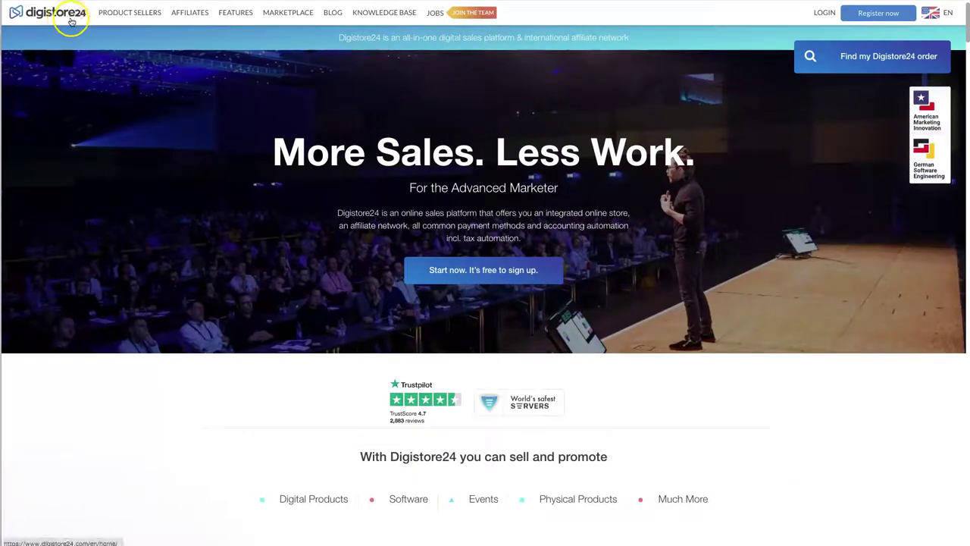
# Step: Find Bitcoin Breakthrough System in the marketplace and review its 30-part series and 50% commission stats
pyautogui.click(816, 14)
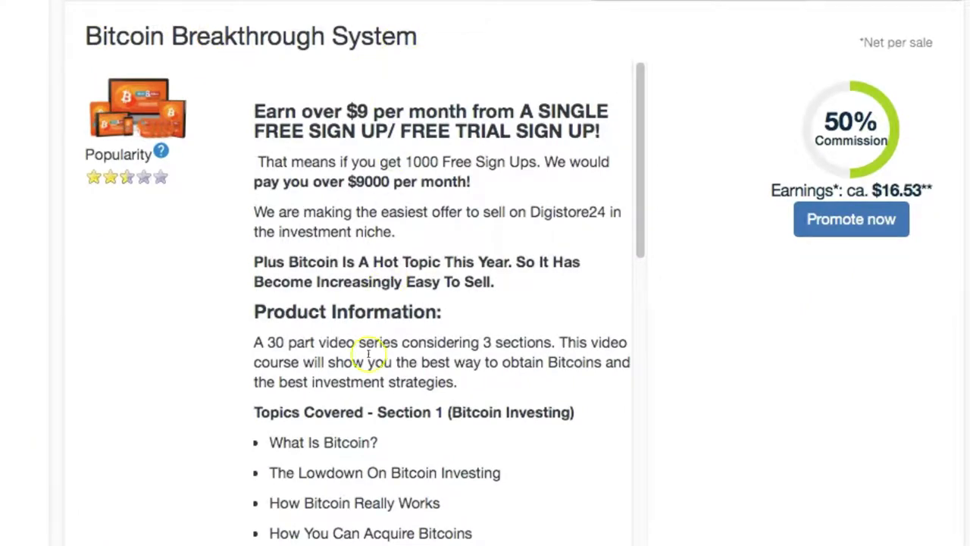
pyautogui.moveTo(265, 342); pyautogui.dragTo(433, 344)
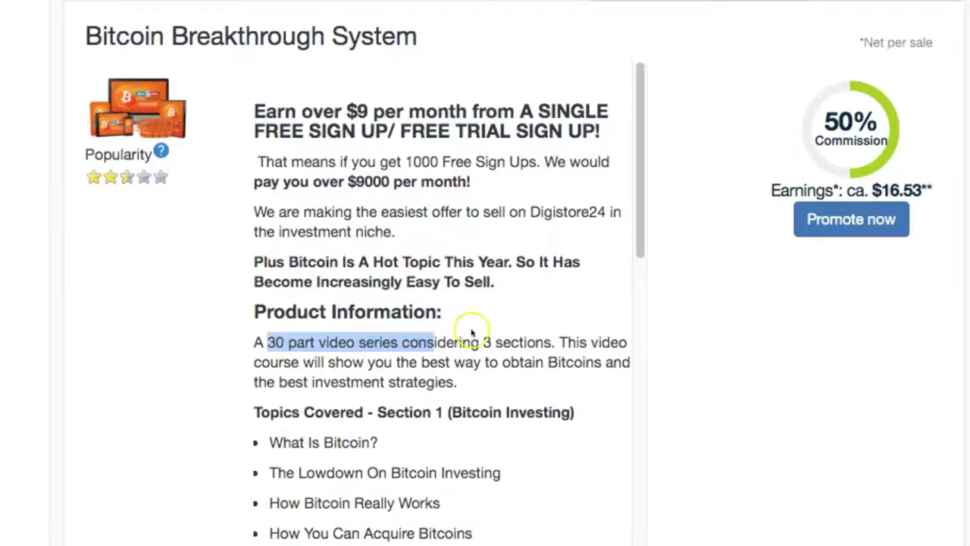
pyautogui.moveTo(642, 192); pyautogui.dragTo(641, 251)
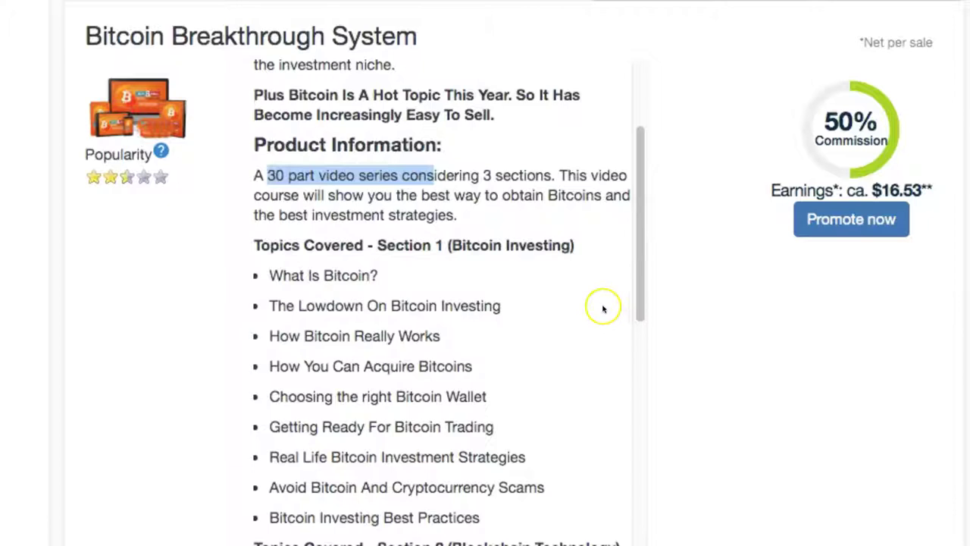
pyautogui.click(697, 353)
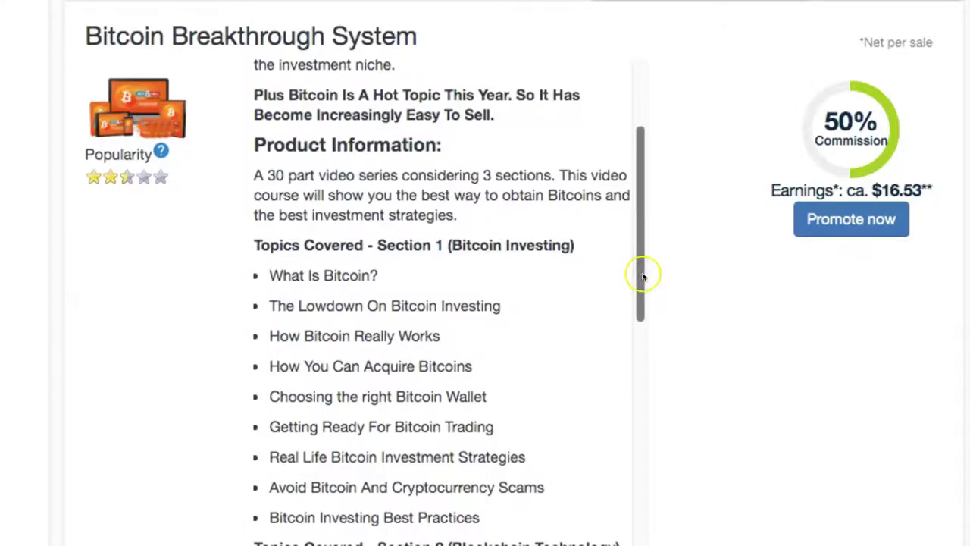
pyautogui.moveTo(643, 273); pyautogui.dragTo(641, 305)
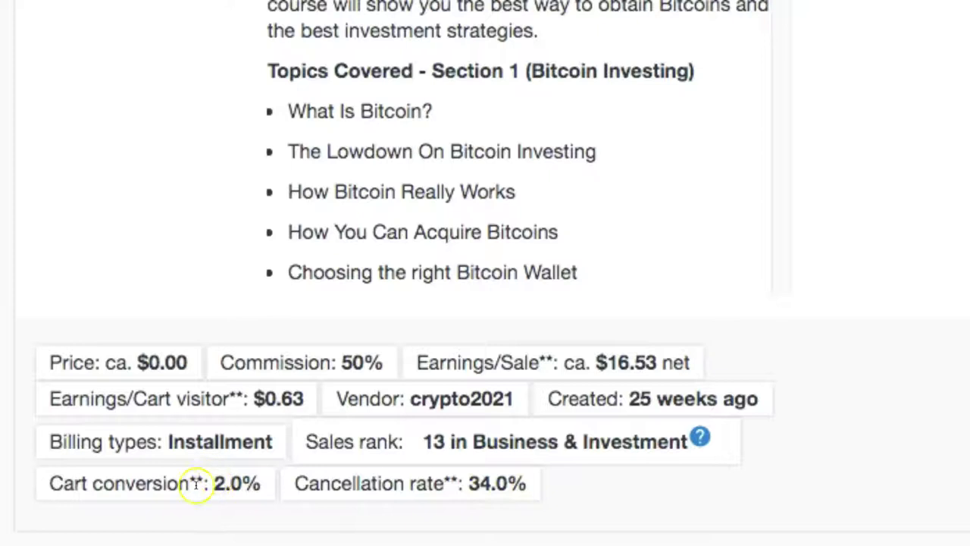
# Step: Check the 2% cart conversion and 34.0% cancellation rate, then open the offer's sales page
pyautogui.moveTo(47, 483); pyautogui.dragTo(259, 483)
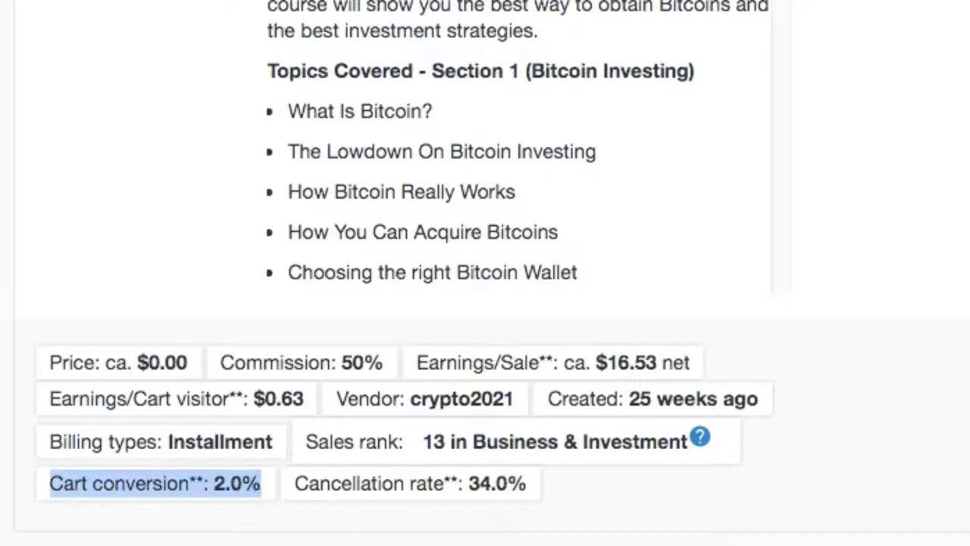
pyautogui.moveTo(262, 482); pyautogui.dragTo(40, 487)
pyautogui.click(282, 506)
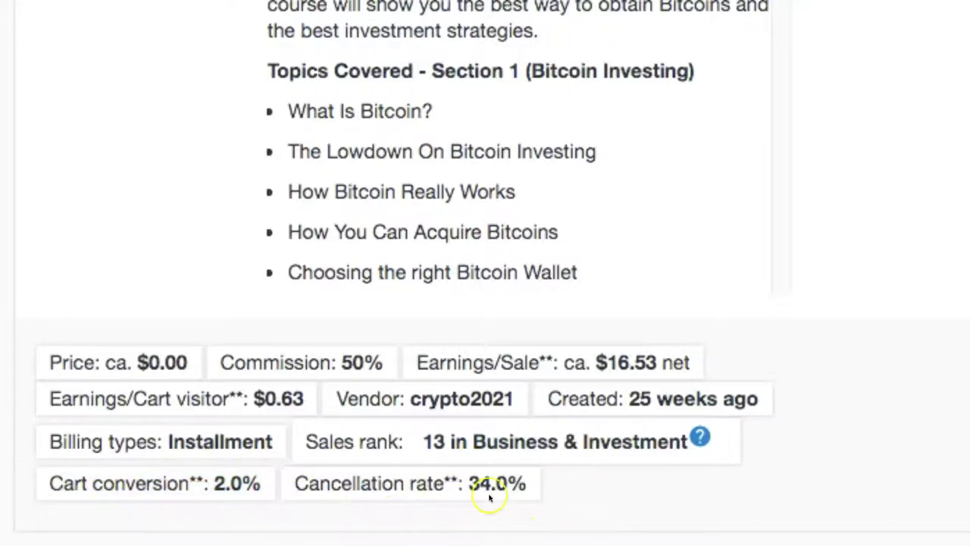
pyautogui.moveTo(529, 483); pyautogui.dragTo(464, 485)
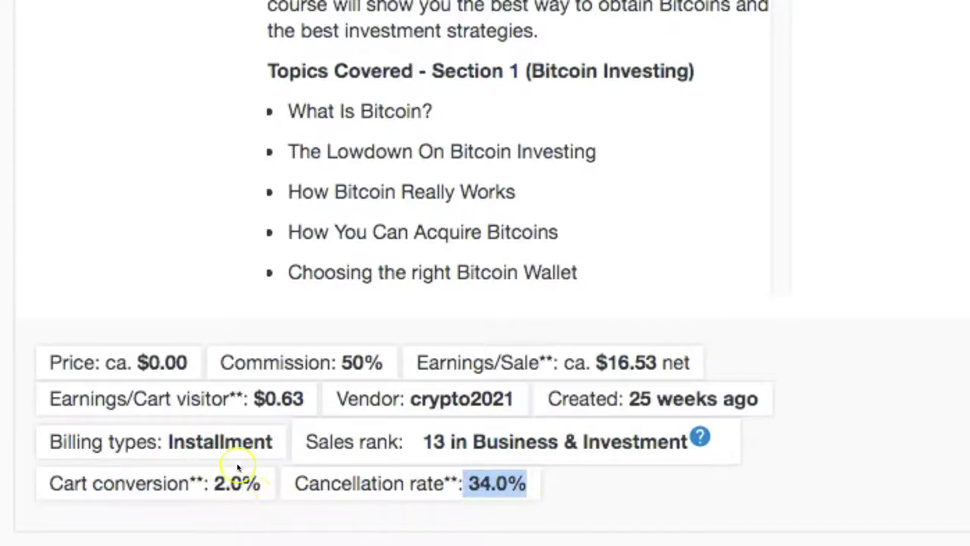
pyautogui.moveTo(468, 483); pyautogui.dragTo(532, 483)
pyautogui.click(512, 476)
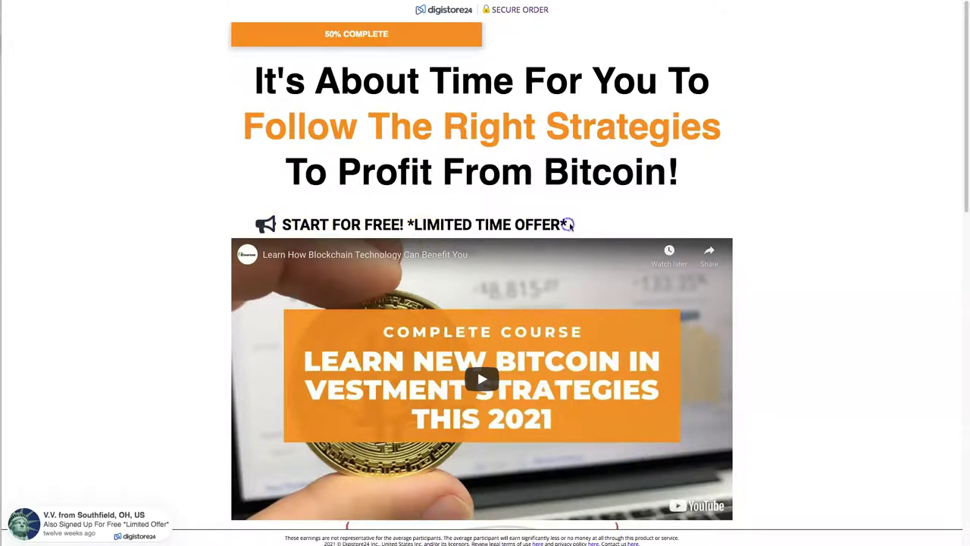
# Step: Dismiss the 'Why Not Give It A Try' popup on the Bitcoin Breakthrough sales page
pyautogui.moveTo(568, 224); pyautogui.dragTo(279, 225)
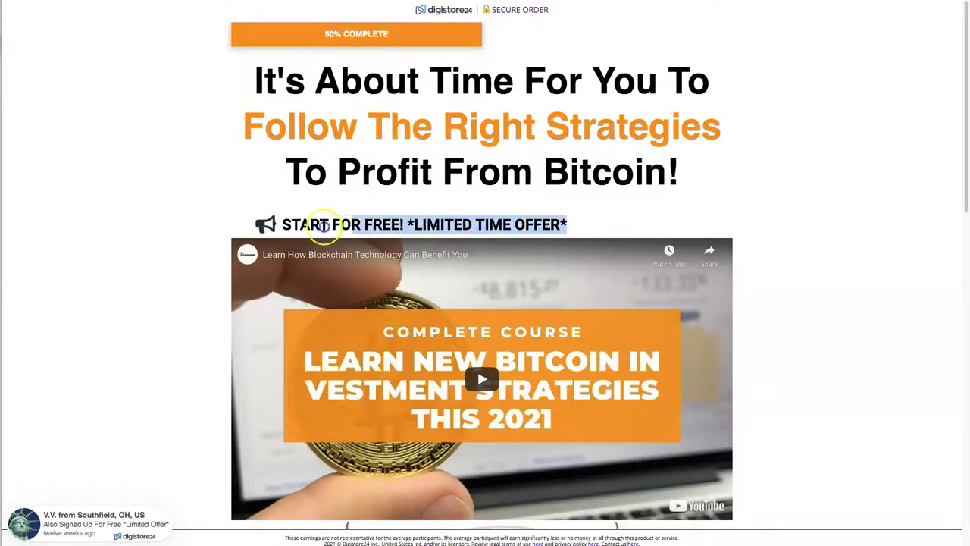
pyautogui.click(788, 233)
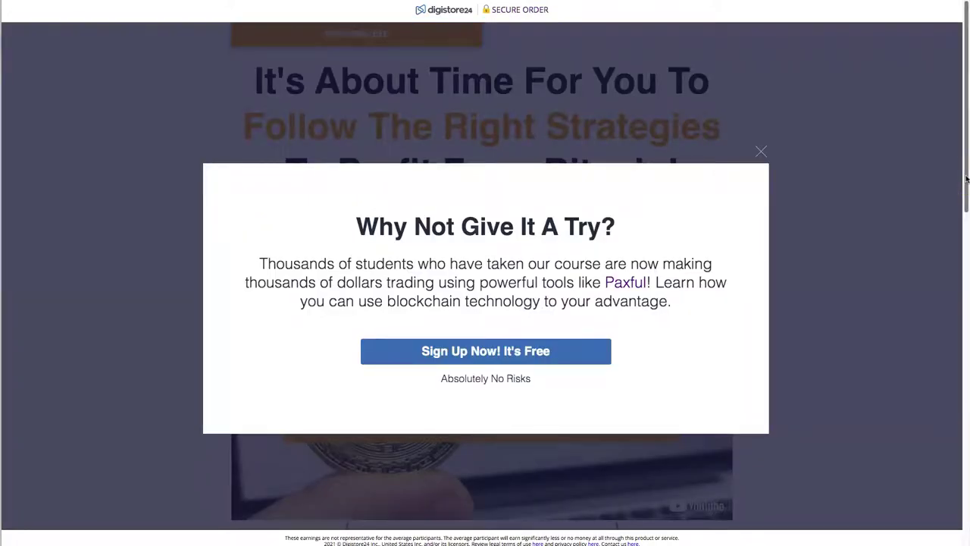
pyautogui.click(762, 151)
pyautogui.moveTo(962, 149); pyautogui.dragTo(963, 282)
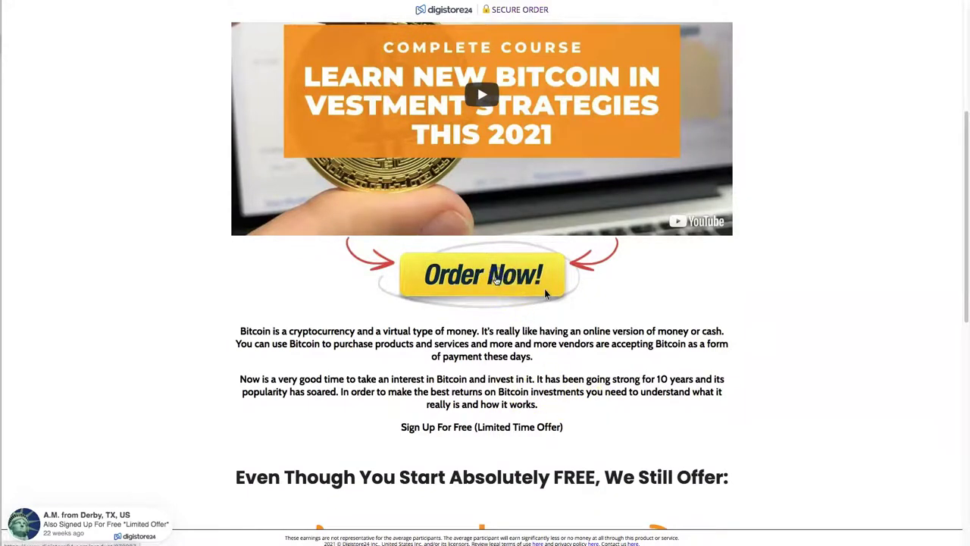
# Step: Review the checkout's $0 start plus six $19.95 monthly payments, then scroll back up
pyautogui.click(496, 278)
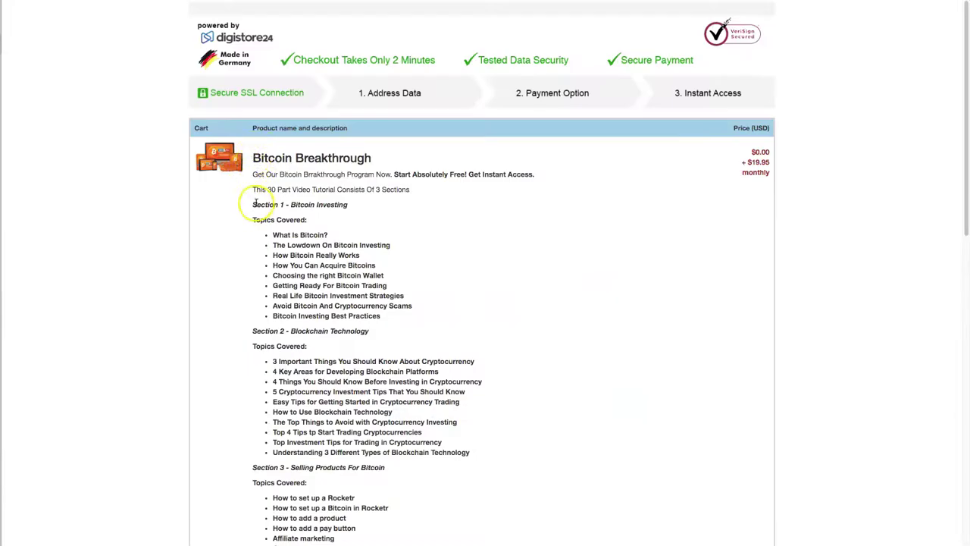
pyautogui.moveTo(254, 204); pyautogui.dragTo(382, 525)
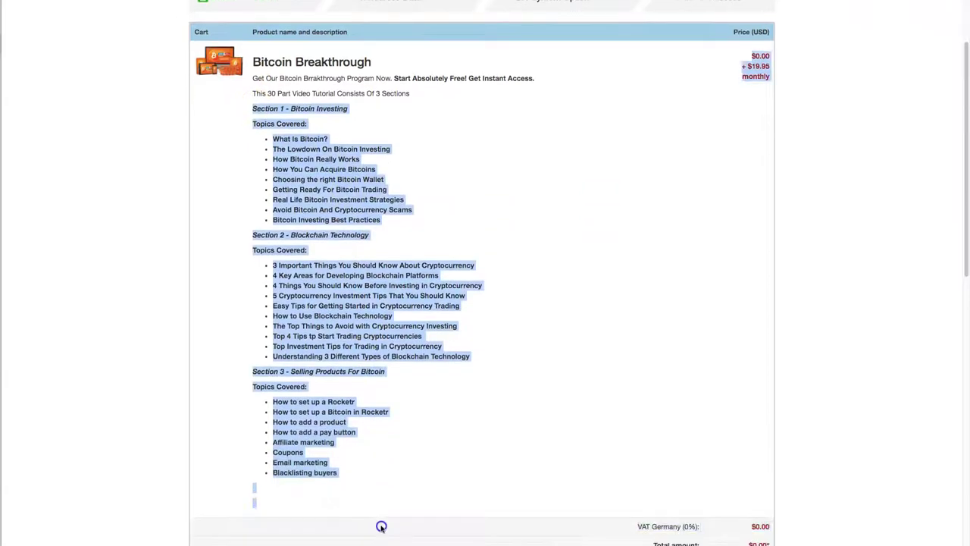
pyautogui.click(691, 277)
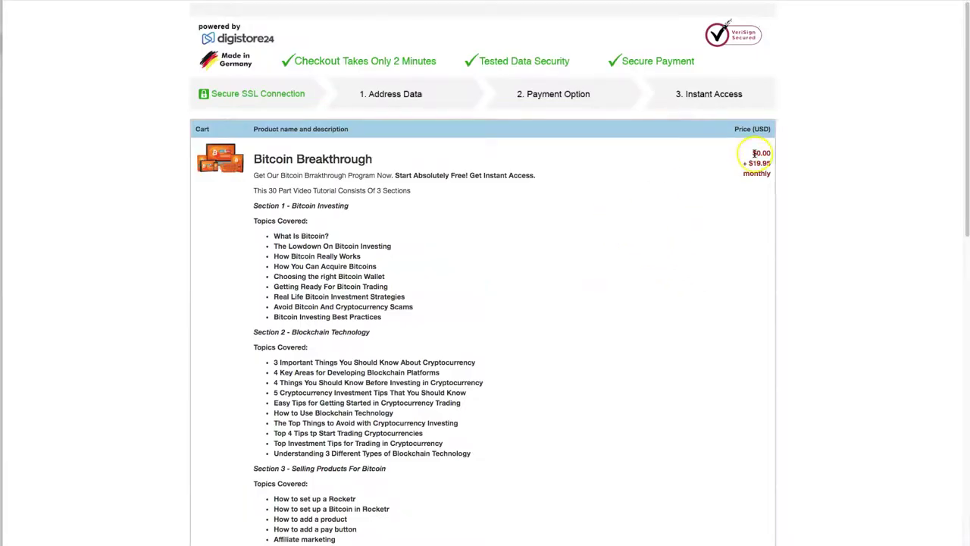
pyautogui.scroll(-6, 607, 173)
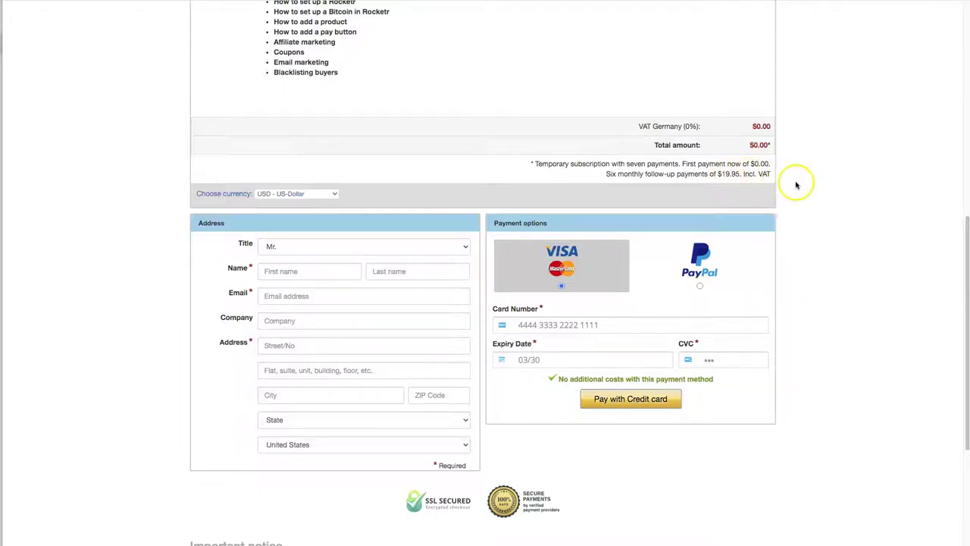
pyautogui.scroll(5, 951, 47)
pyautogui.scroll(1, 952, 48)
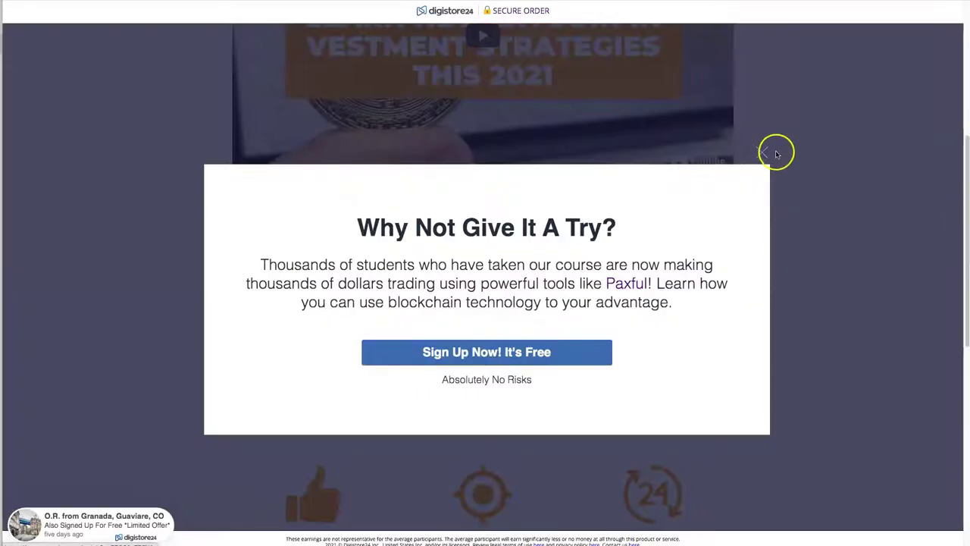
# Step: Dismiss the popup, watch the sales promo video, and check the $0.00 starting price at checkout
pyautogui.click(762, 153)
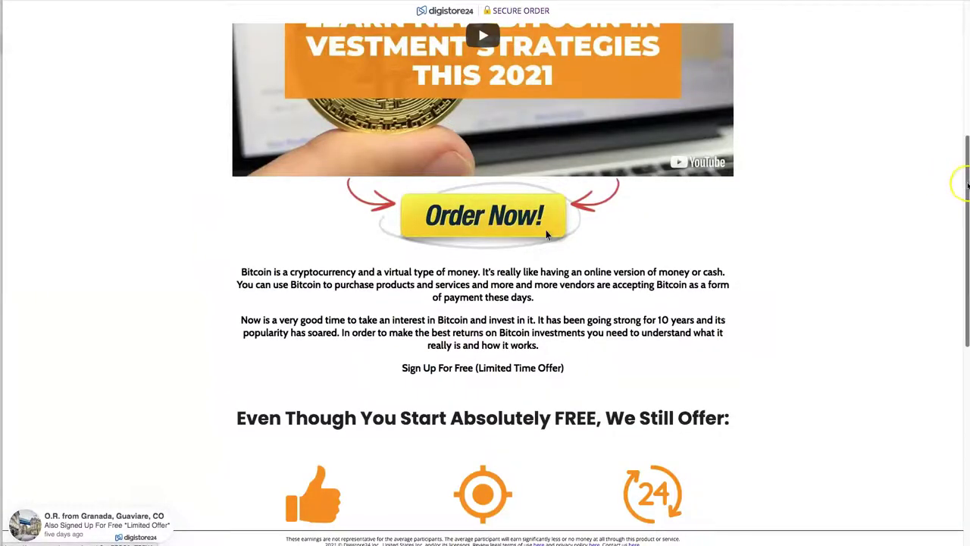
pyautogui.moveTo(959, 182); pyautogui.dragTo(966, 135)
pyautogui.scroll(1, 965, 134)
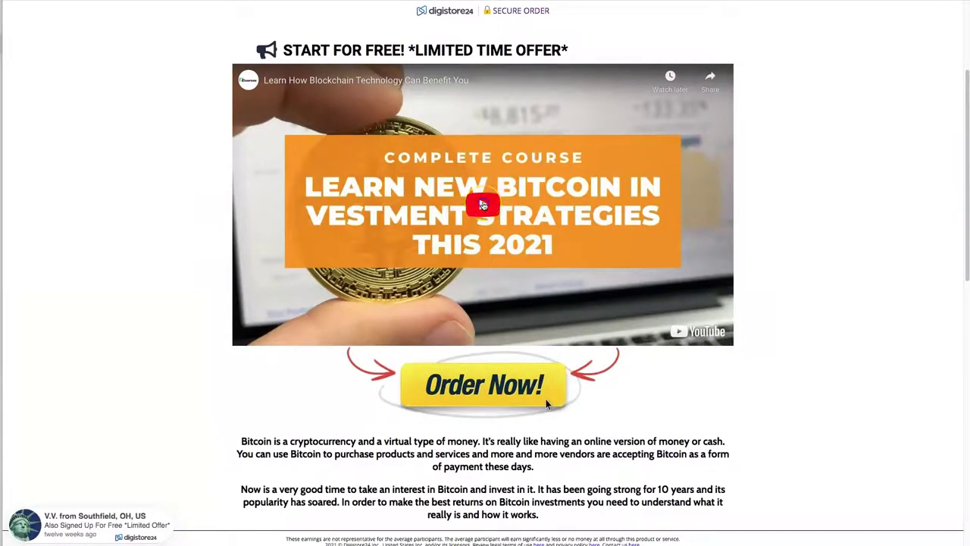
pyautogui.click(484, 205)
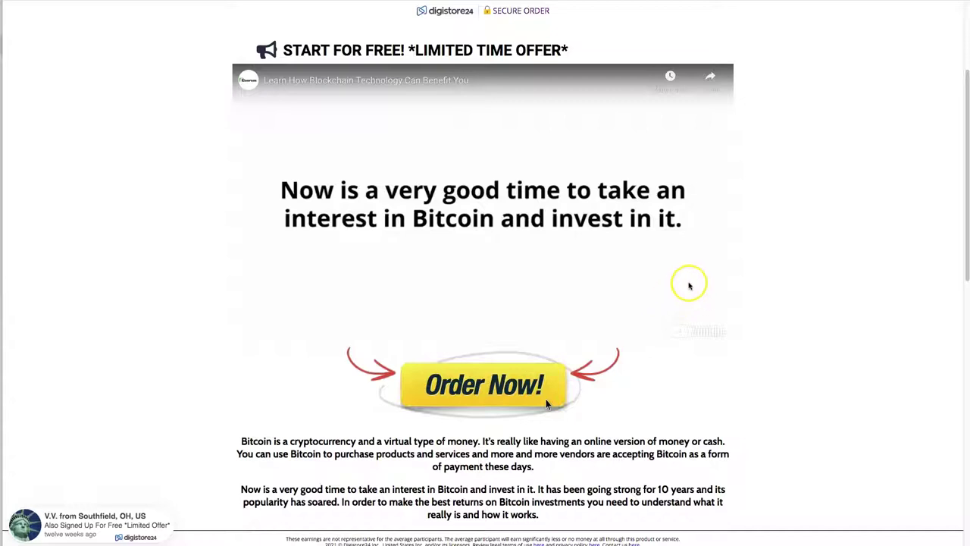
pyautogui.moveTo(967, 259); pyautogui.dragTo(964, 513)
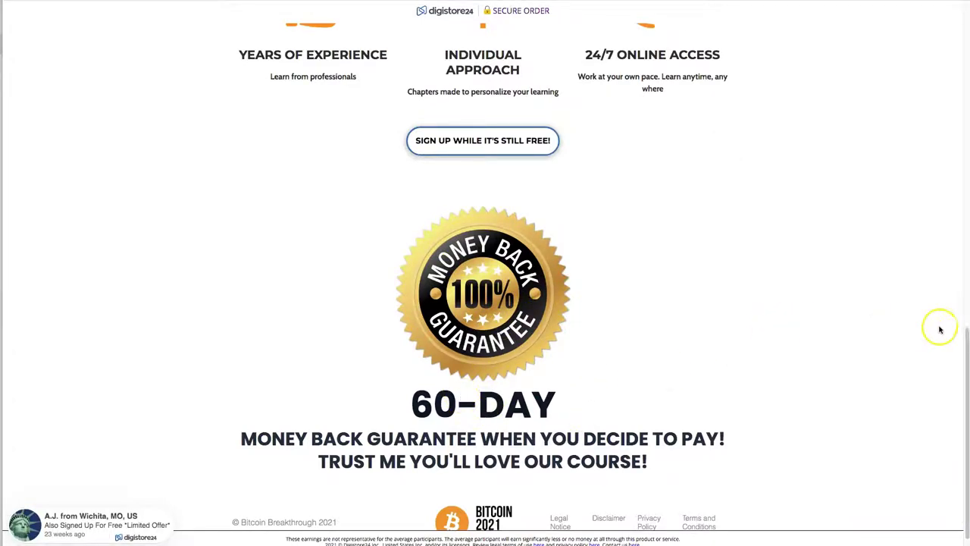
pyautogui.moveTo(966, 344); pyautogui.dragTo(958, 14)
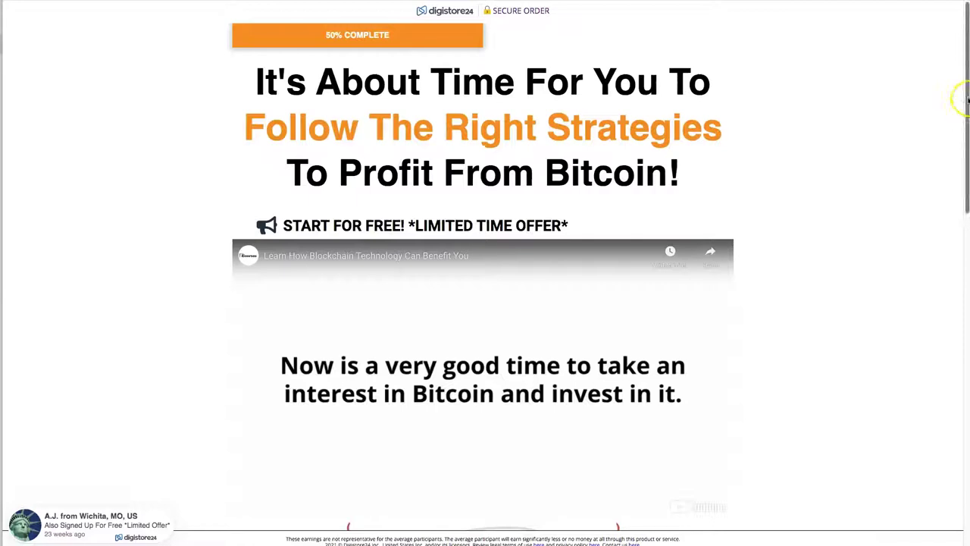
pyautogui.moveTo(967, 101); pyautogui.dragTo(963, 155)
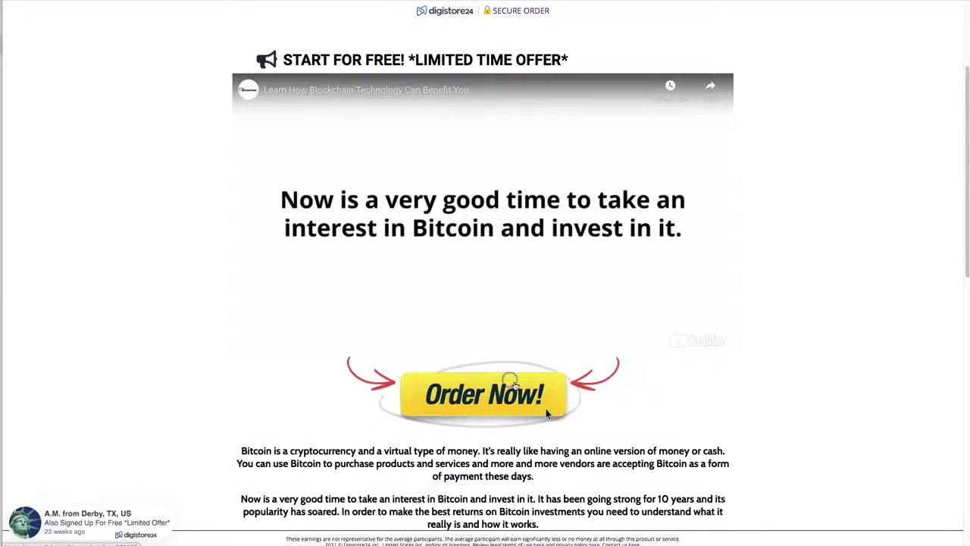
pyautogui.click(545, 408)
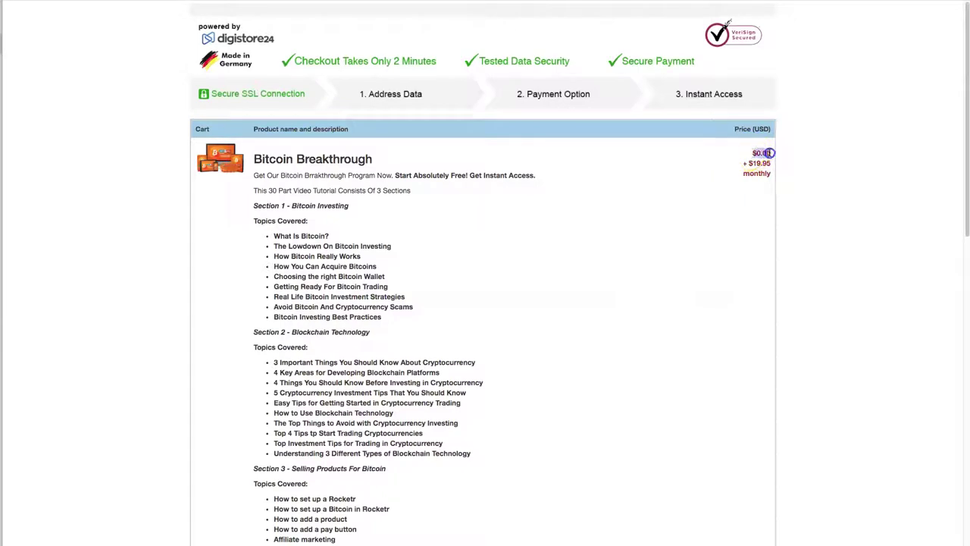
pyautogui.doubleClick(760, 153)
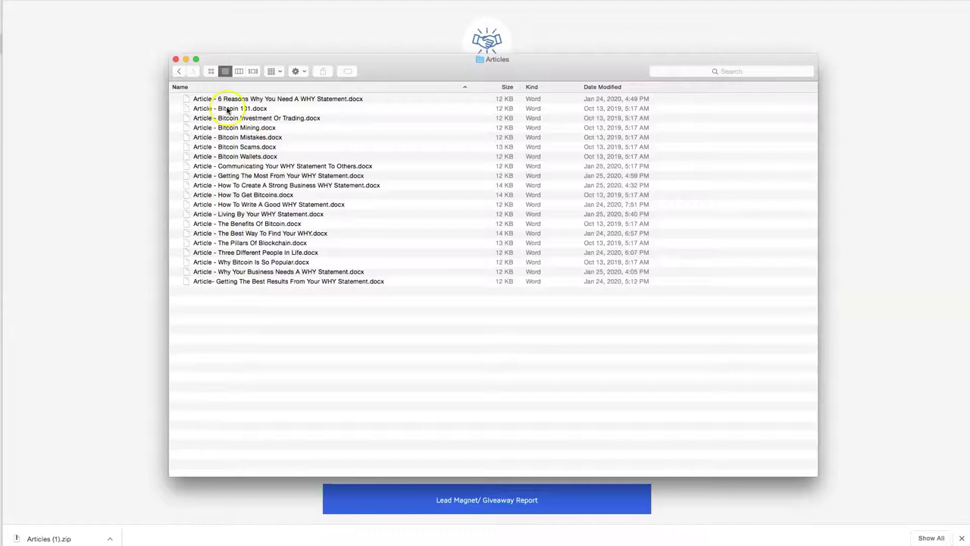
# Step: Open Article - Bitcoin 101.docx in TextEdit, enlarge it to read, then return to the marketplace listing
pyautogui.click(226, 110)
pyautogui.doubleClick(227, 110)
pyautogui.click(227, 197)
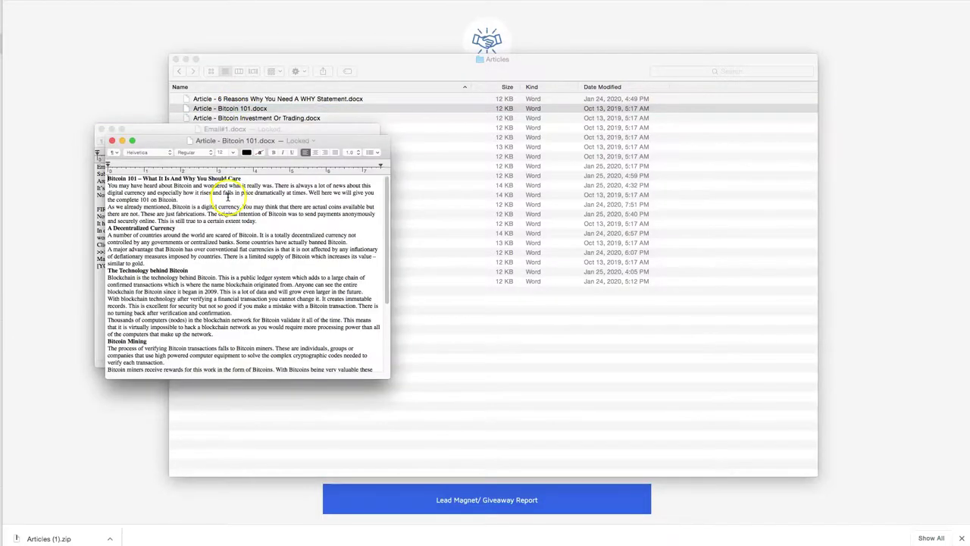
pyautogui.moveTo(389, 376)
pyautogui.mouseDown()
pyautogui.moveTo(687, 522)
pyautogui.moveTo(888, 545)
pyautogui.mouseUp()
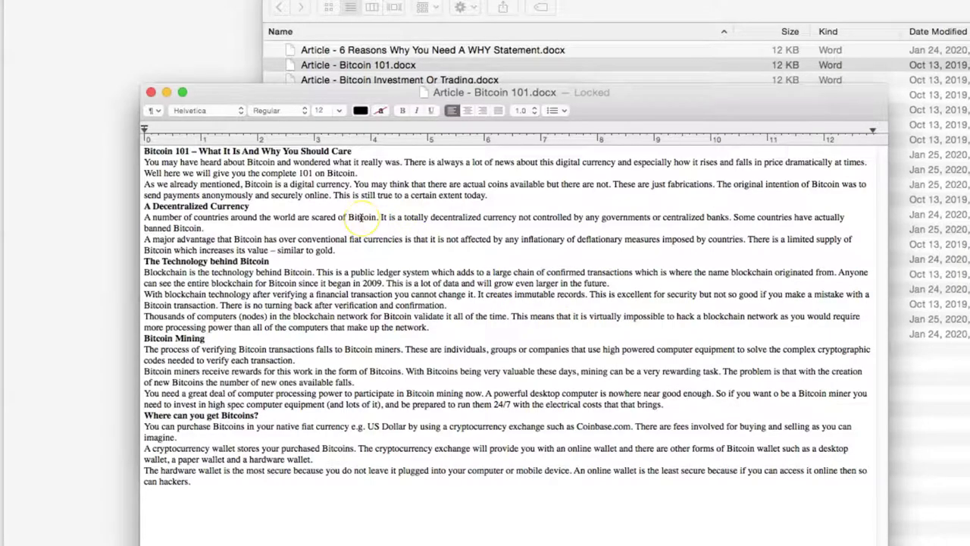
pyautogui.click(395, 217)
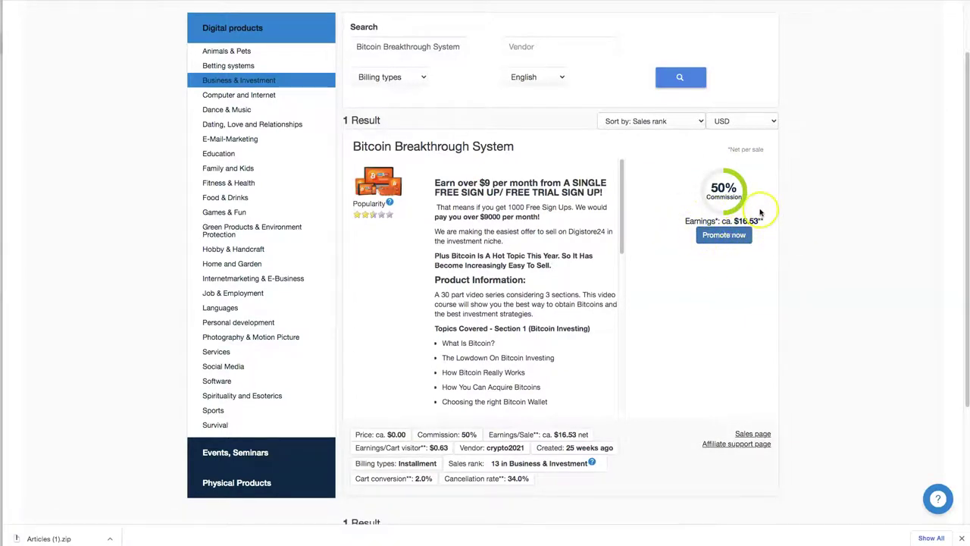
# Step: Generate the Bitcoin Breakthrough System promolink with Promote now and open the link
pyautogui.click(724, 248)
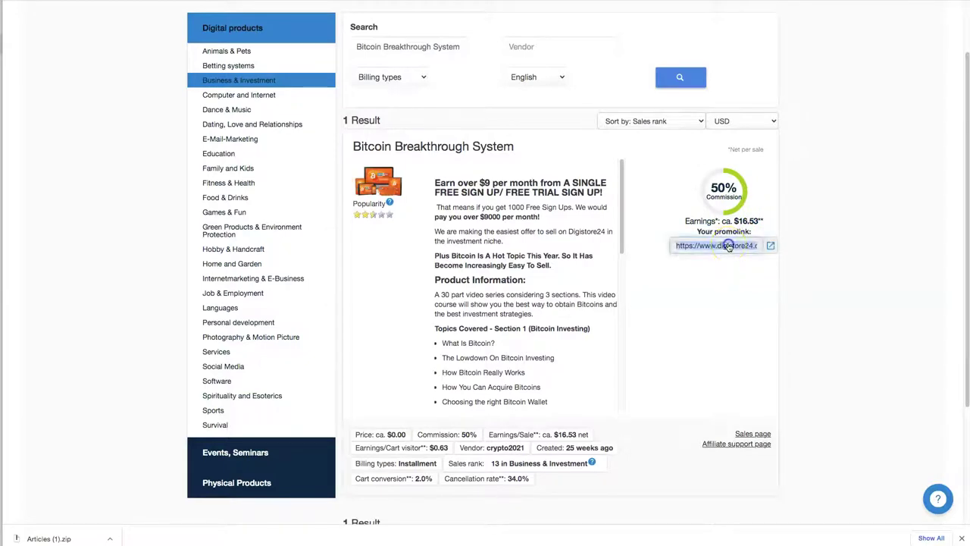
pyautogui.click(770, 245)
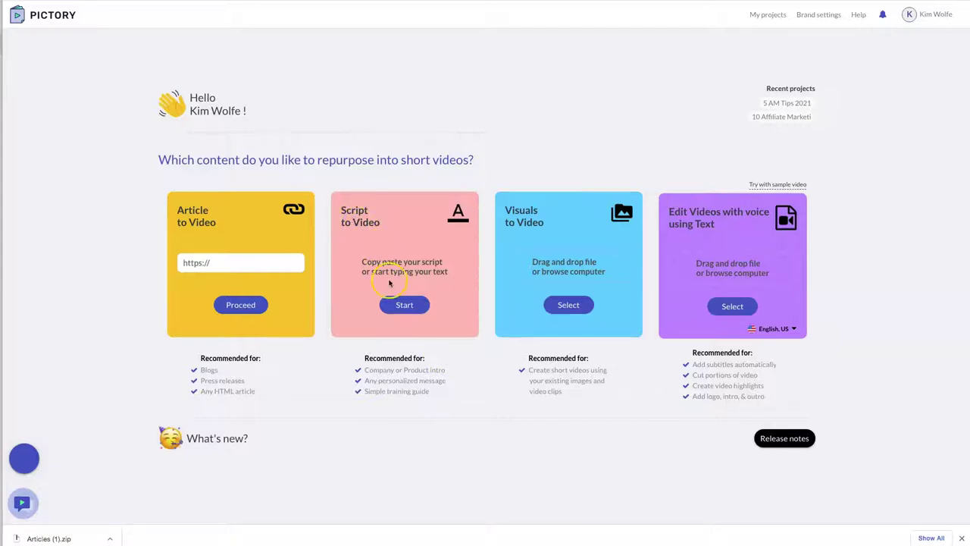
# Step: Start a Script to Video project and paste in the copied Bitcoin 101 article text
pyautogui.click(404, 305)
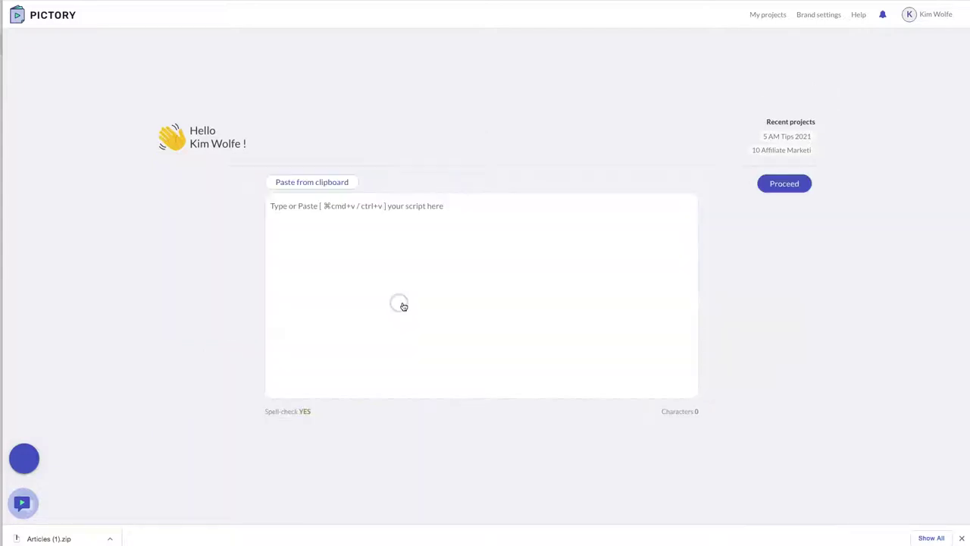
pyautogui.click(404, 306)
pyautogui.click(735, 533)
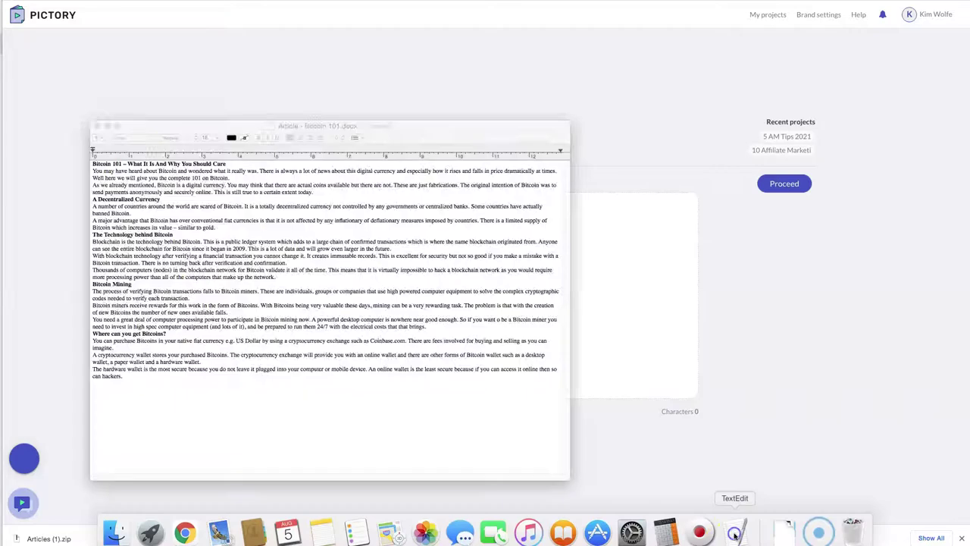
pyautogui.press('super+a')
pyautogui.press('super+c')
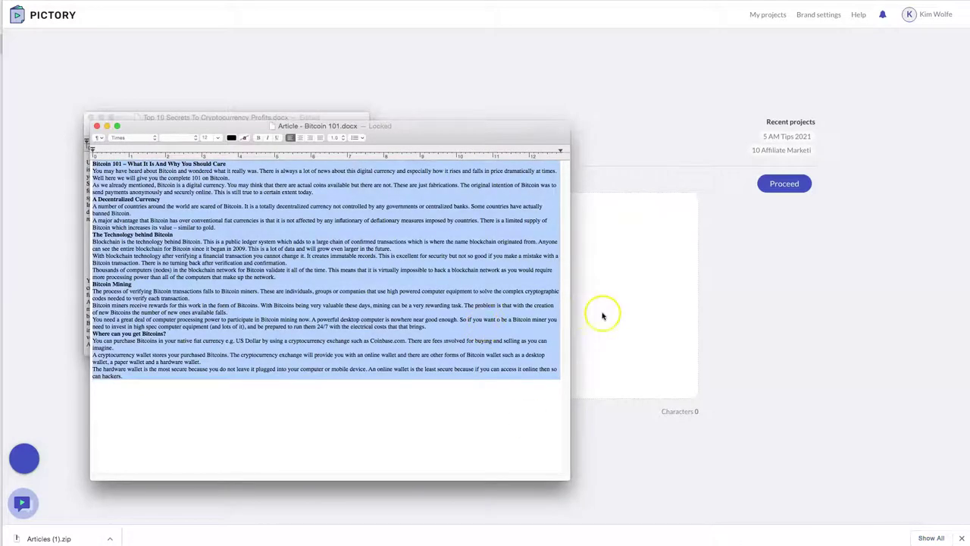
pyautogui.click(613, 312)
pyautogui.press('super+v')
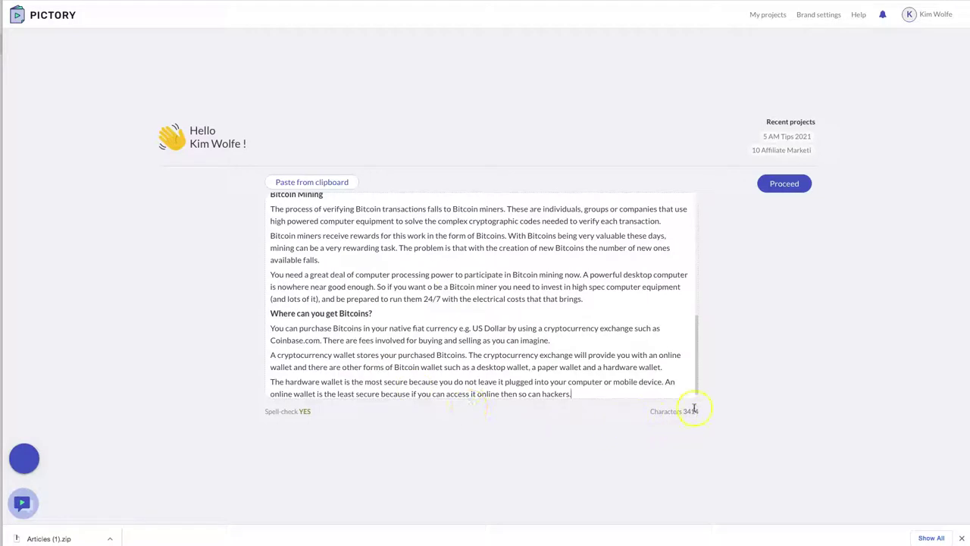
# Step: Choose 16:9 Landscape and start generating the storyboard
pyautogui.click(782, 185)
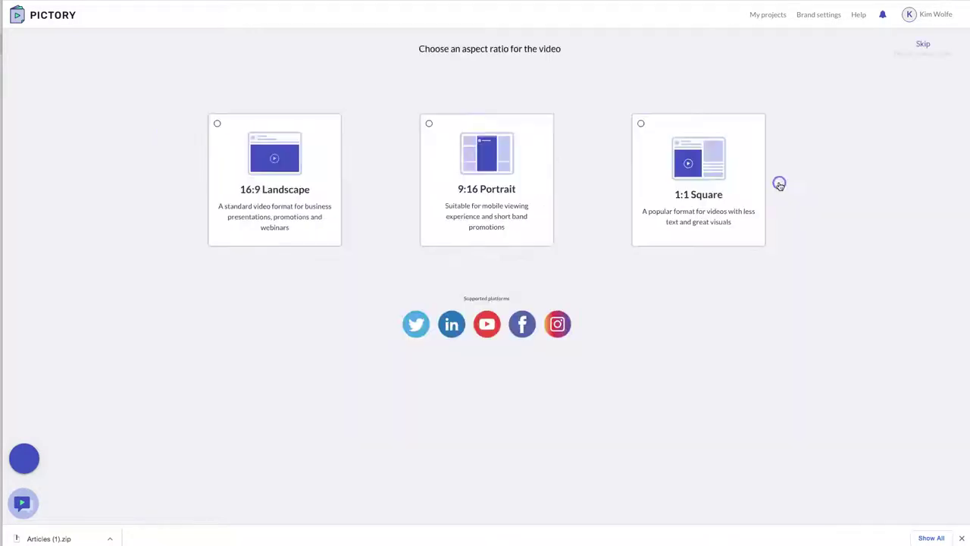
pyautogui.click(279, 191)
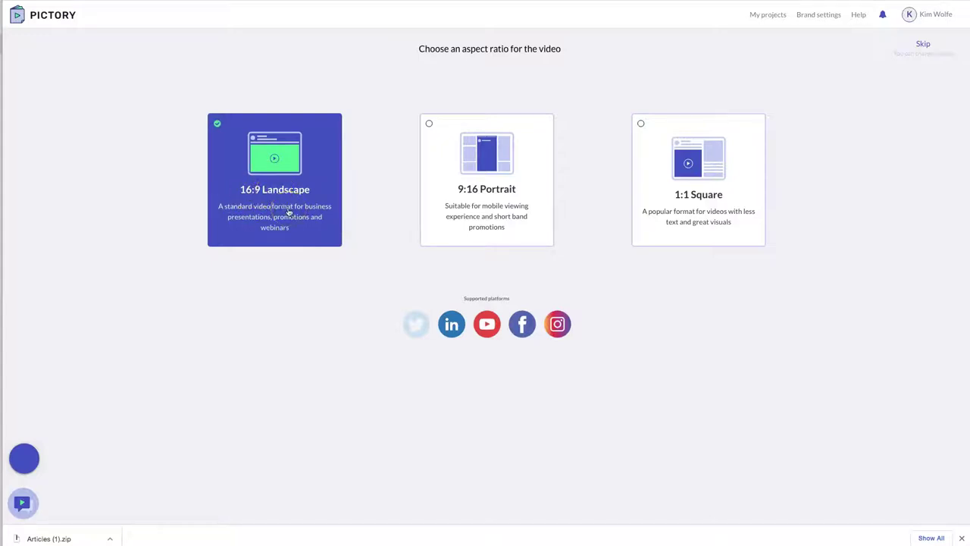
pyautogui.click(458, 397)
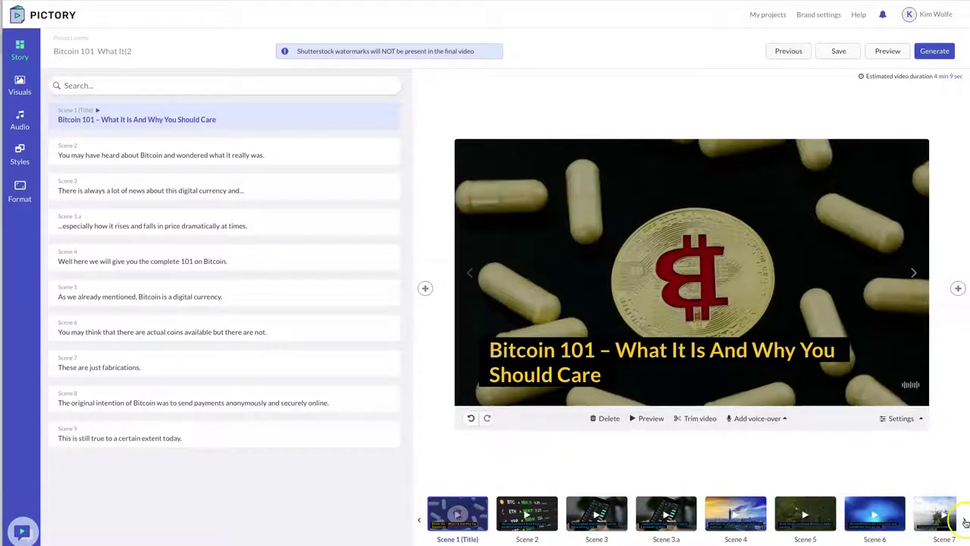
# Step: Browse the scene thumbnails past Scene 14, then preview Scenes 2, 3, 3.a and 4
pyautogui.click(965, 520)
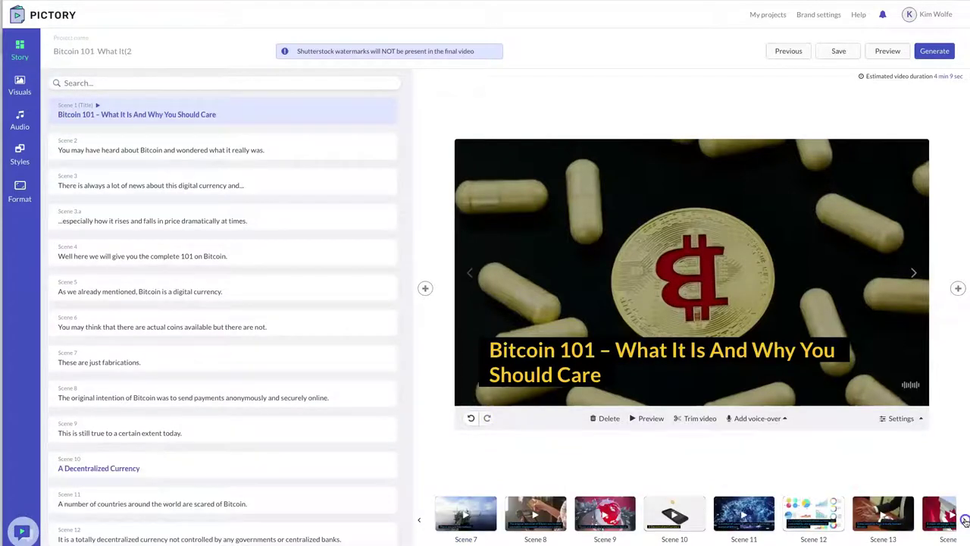
pyautogui.click(965, 520)
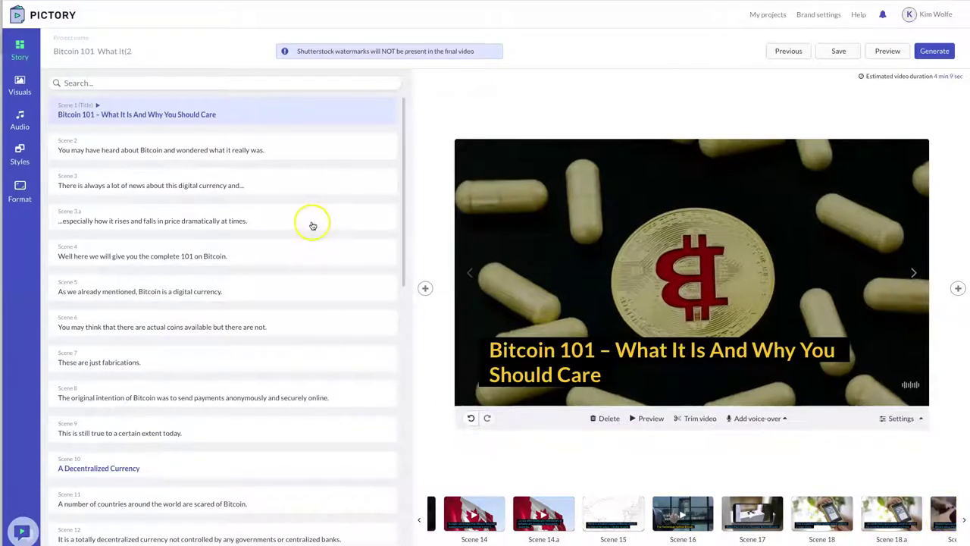
pyautogui.moveTo(223, 318)
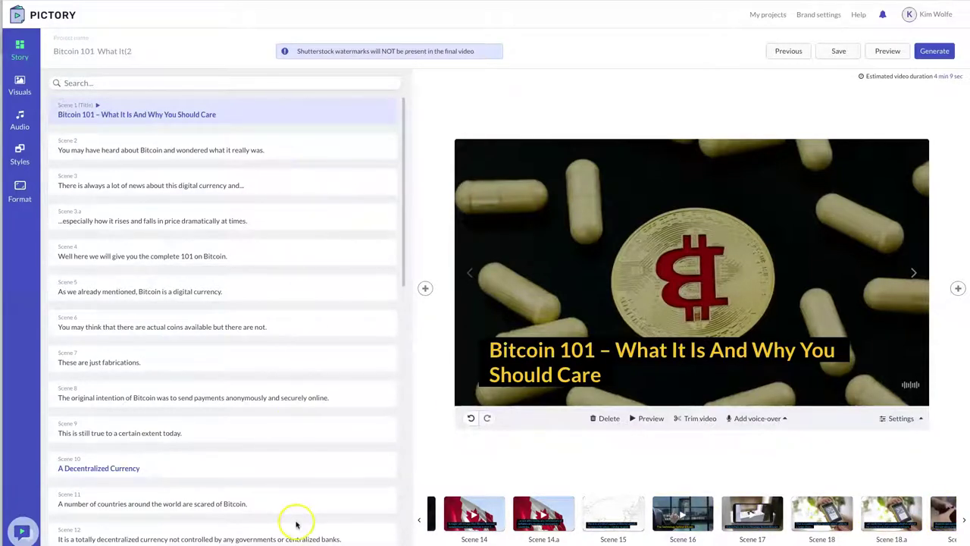
pyautogui.click(419, 520)
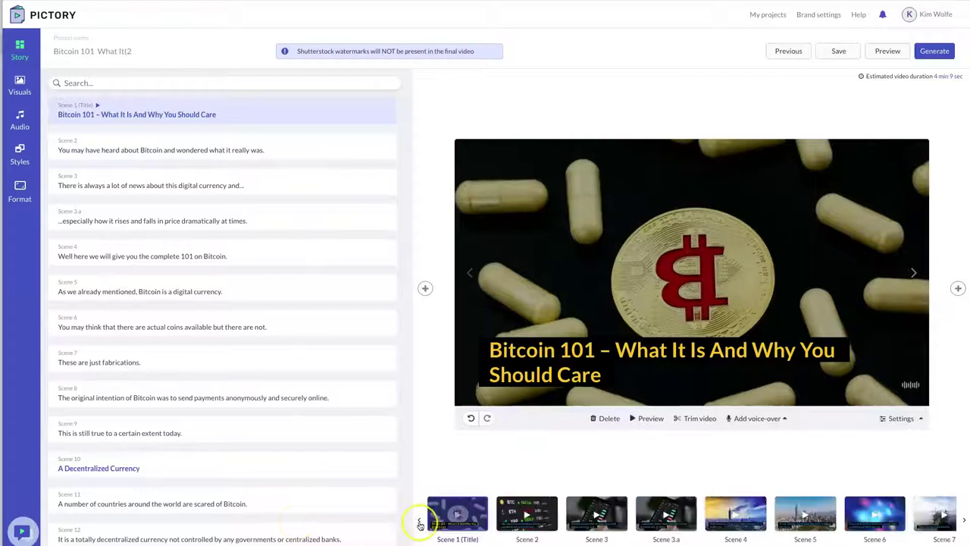
pyautogui.click(529, 516)
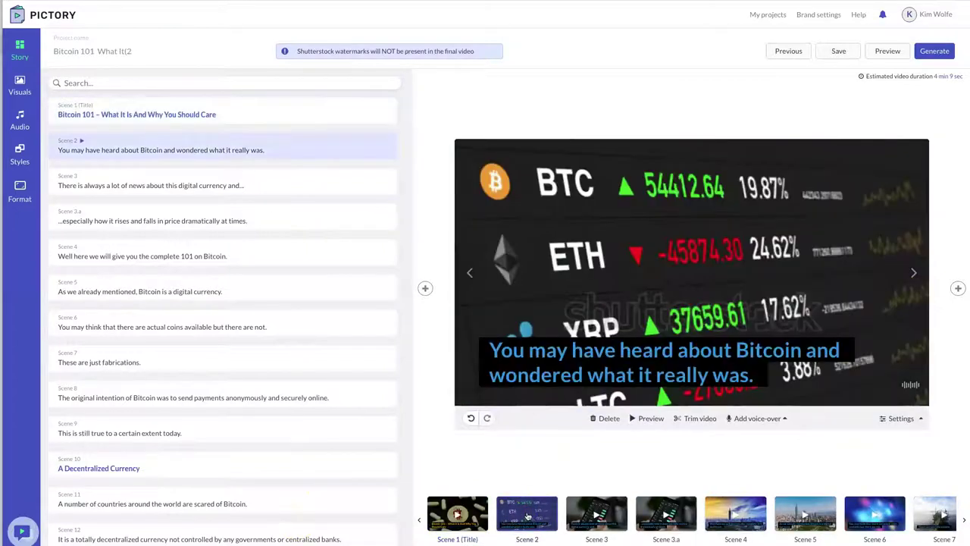
pyautogui.click(605, 513)
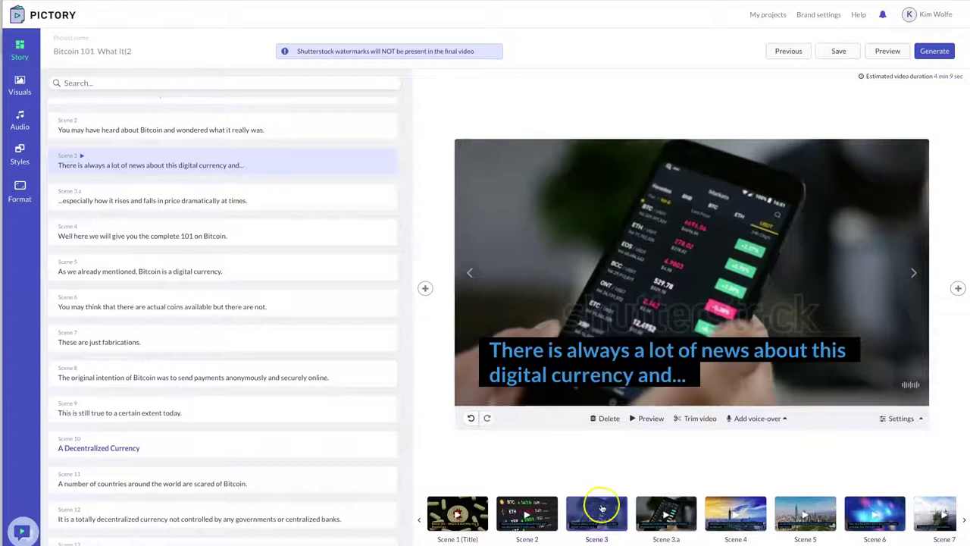
pyautogui.click(681, 509)
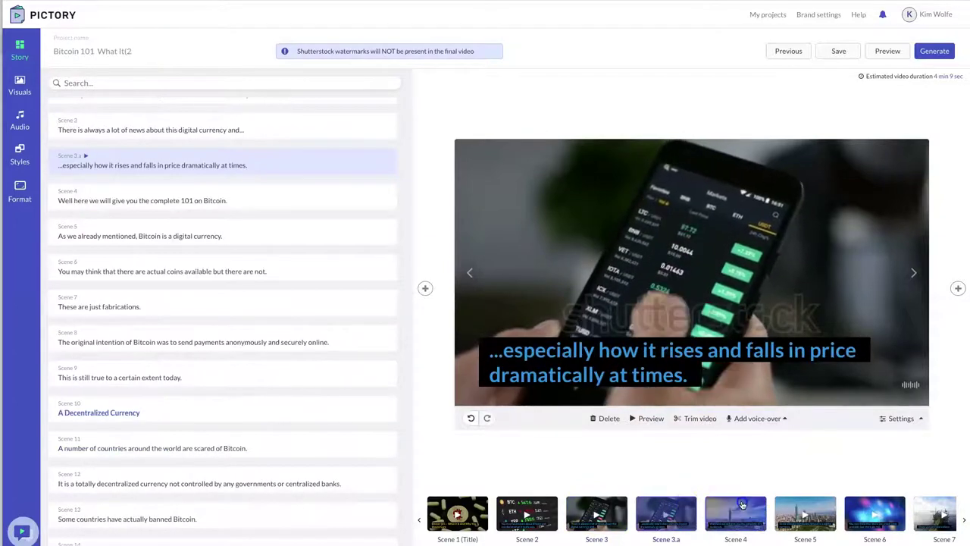
pyautogui.click(737, 506)
# Step: Edit the Scene 4 caption so 'complete 101' stands out in yellow
pyautogui.doubleClick(672, 353)
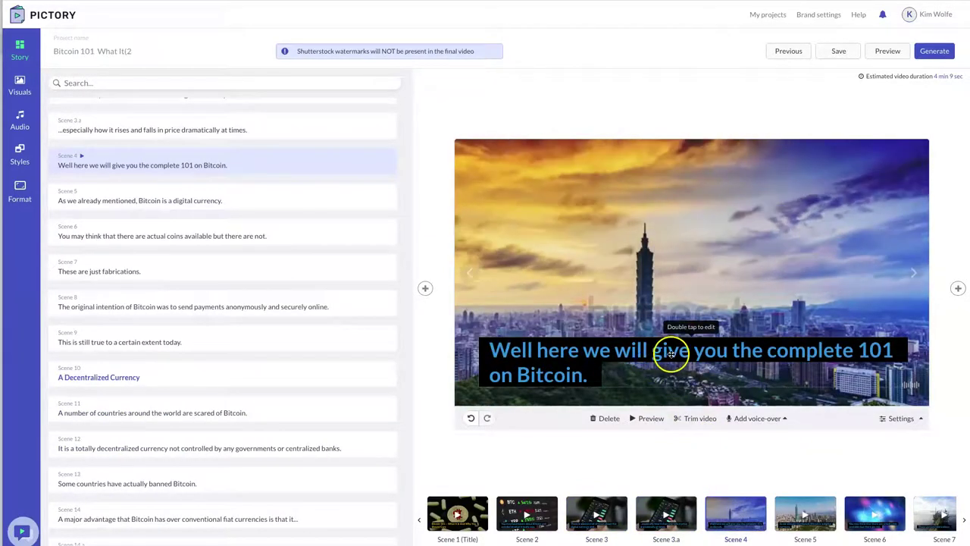
pyautogui.press('Escape')
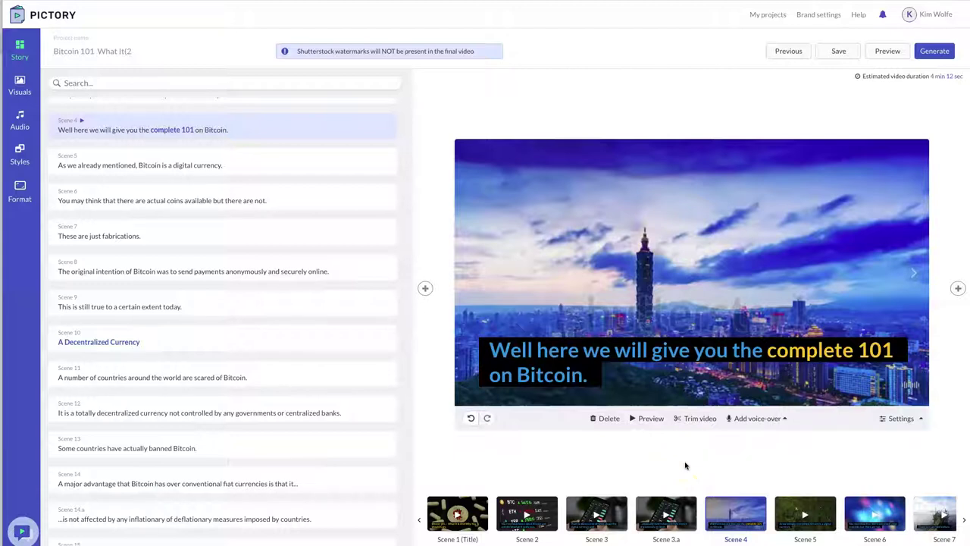
pyautogui.click(684, 462)
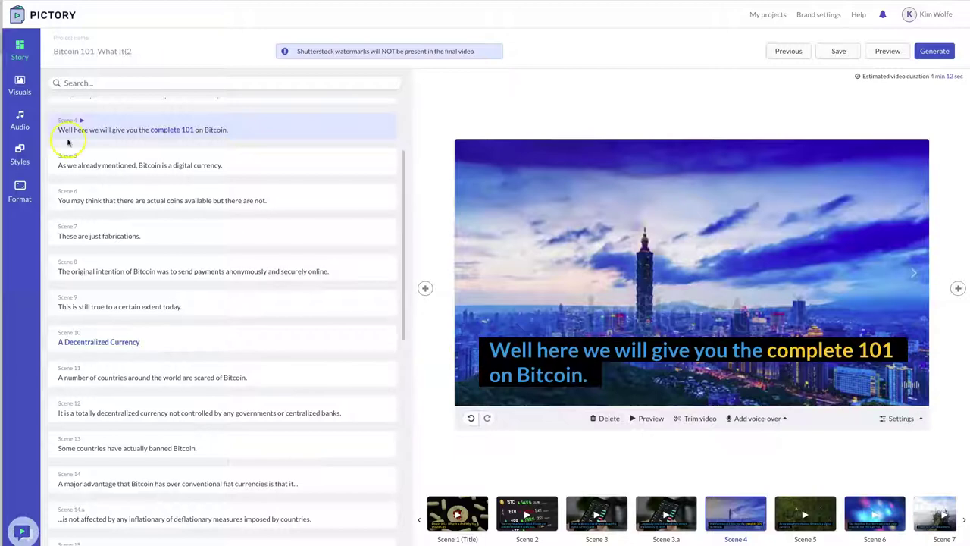
# Step: Preview and apply the Matthew, male voice at 105% speed, then apply A Dream Come True music
pyautogui.click(22, 120)
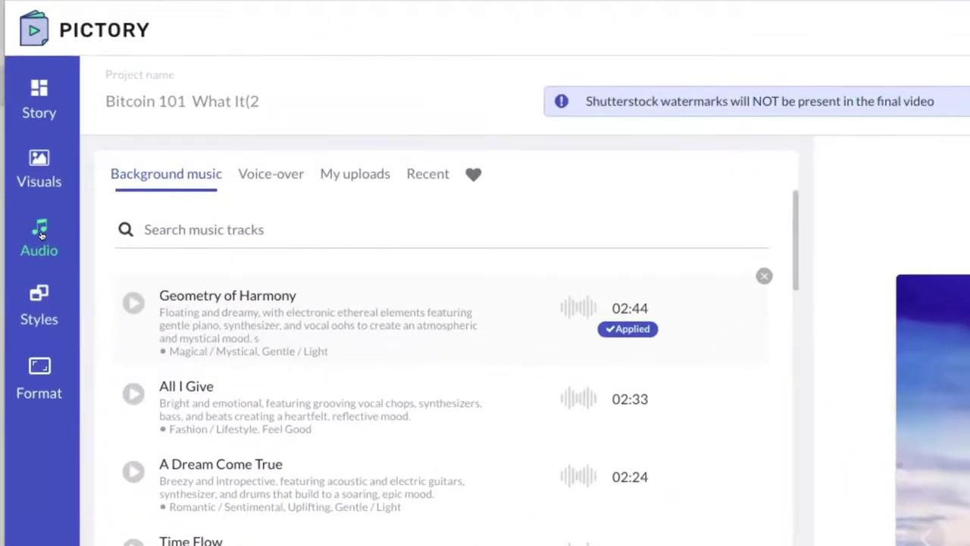
pyautogui.click(252, 186)
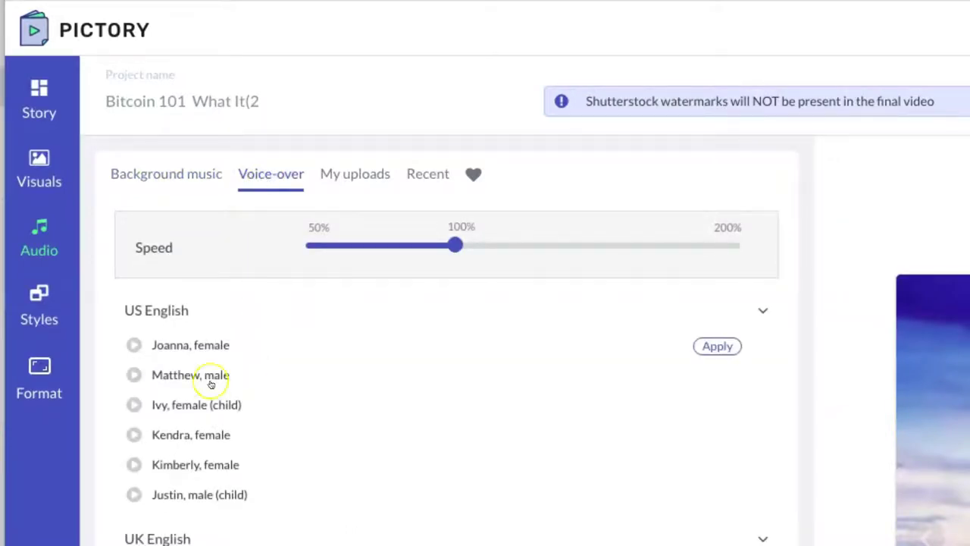
pyautogui.click(134, 375)
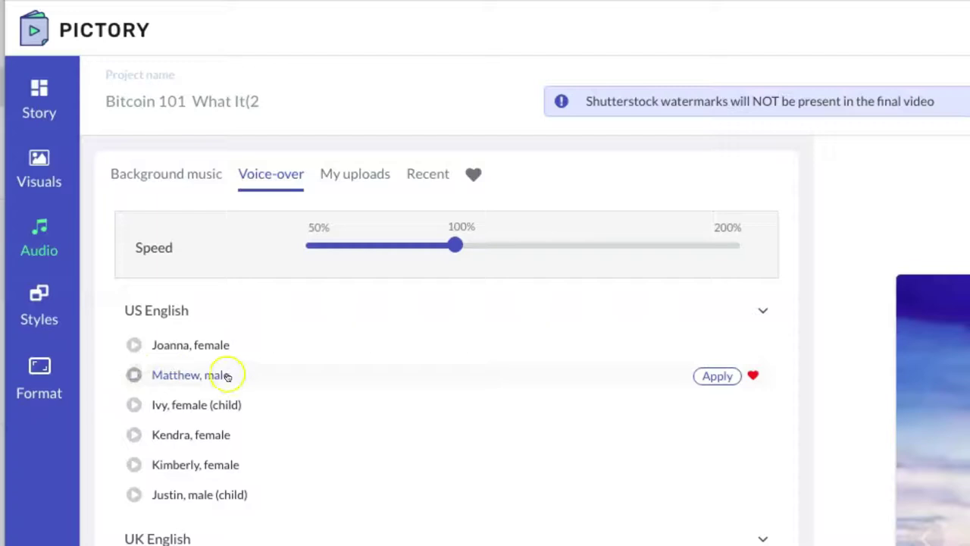
pyautogui.click(705, 376)
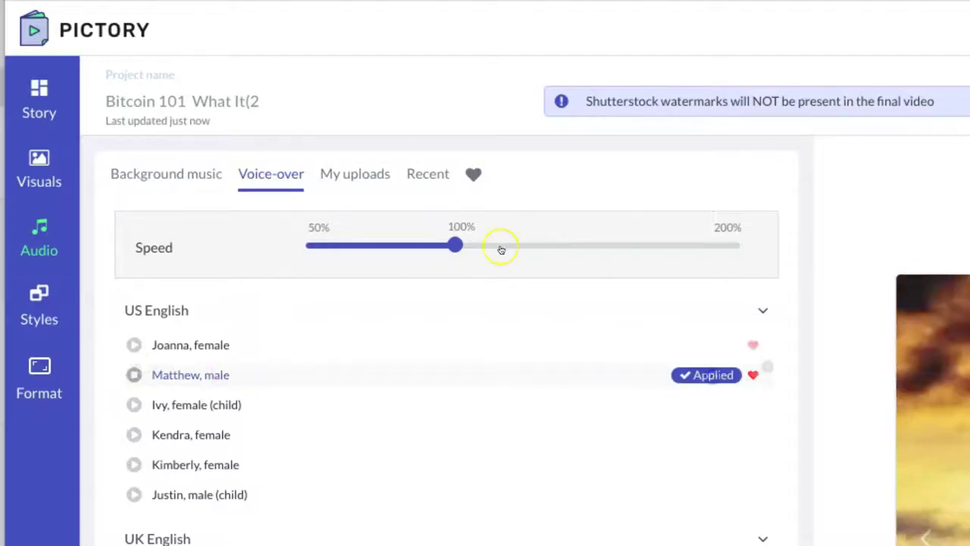
pyautogui.moveTo(460, 243); pyautogui.dragTo(470, 247)
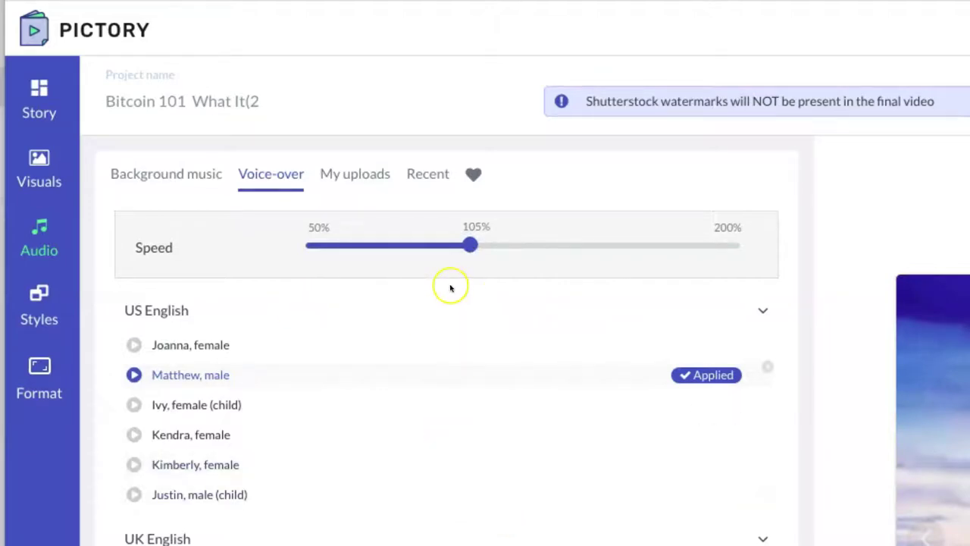
pyautogui.click(159, 174)
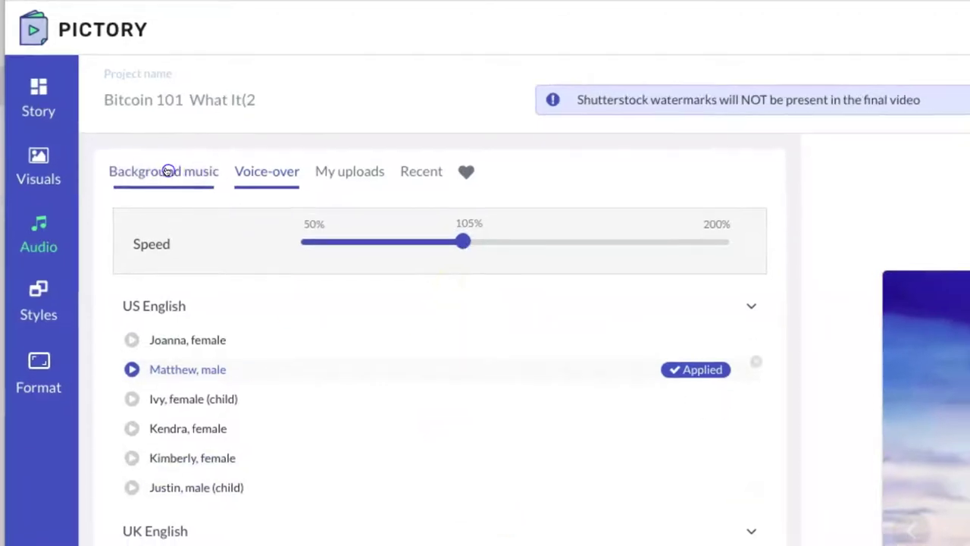
pyautogui.moveTo(303, 371)
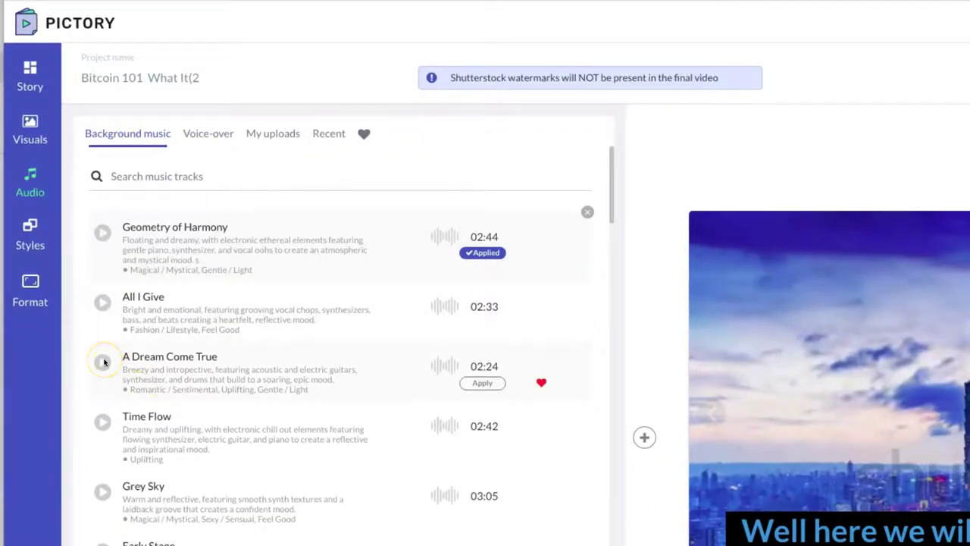
pyautogui.click(478, 383)
# Step: Apply caption Theme 2 from Styles, then view the Format settings (16:9, 720p)
pyautogui.click(30, 227)
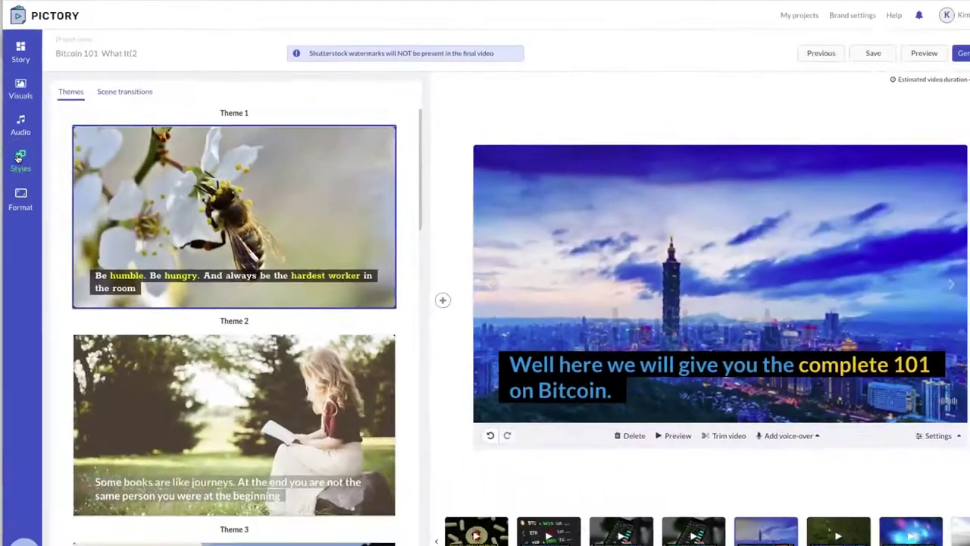
pyautogui.click(349, 362)
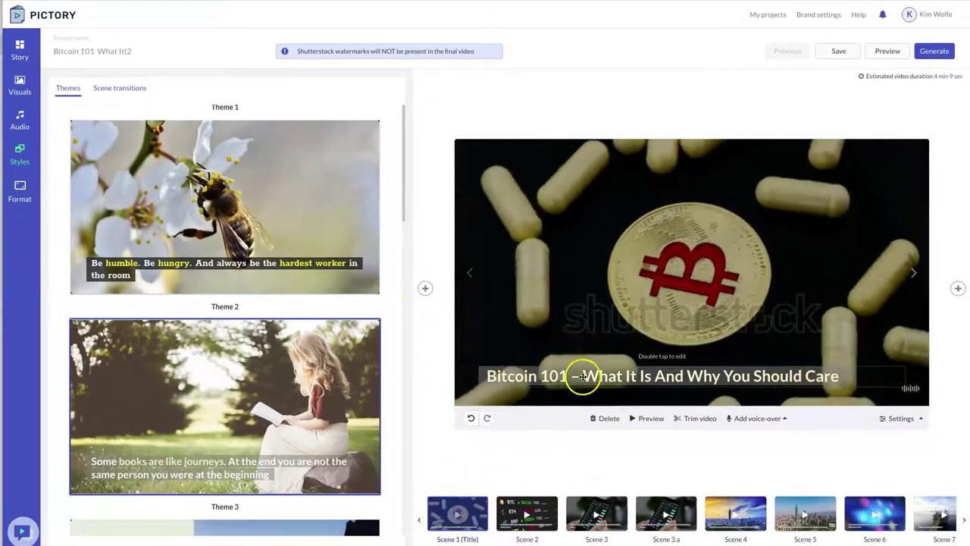
pyautogui.scroll(-5, 220, 318)
pyautogui.click(19, 190)
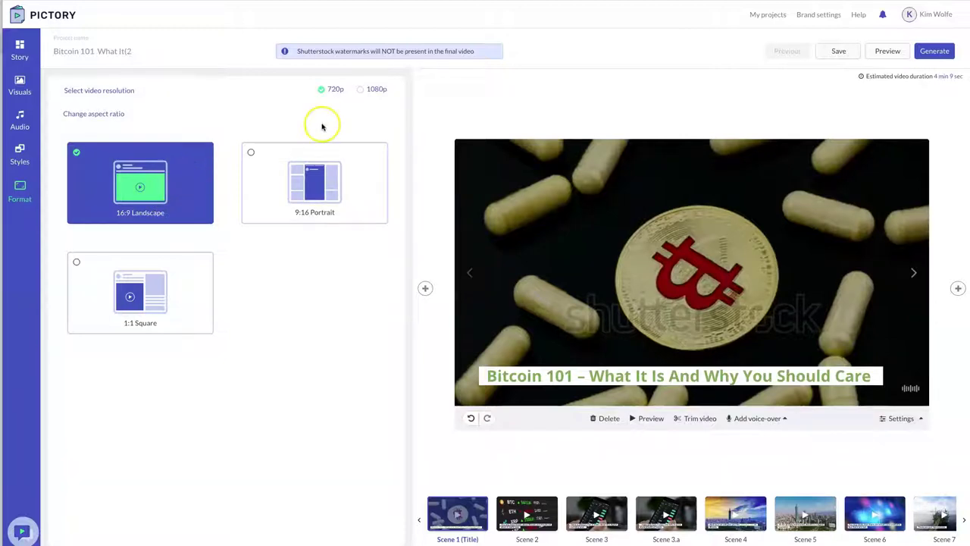
# Step: Choose 1080p output resolution and keep the 16:9 landscape format
pyautogui.click(362, 90)
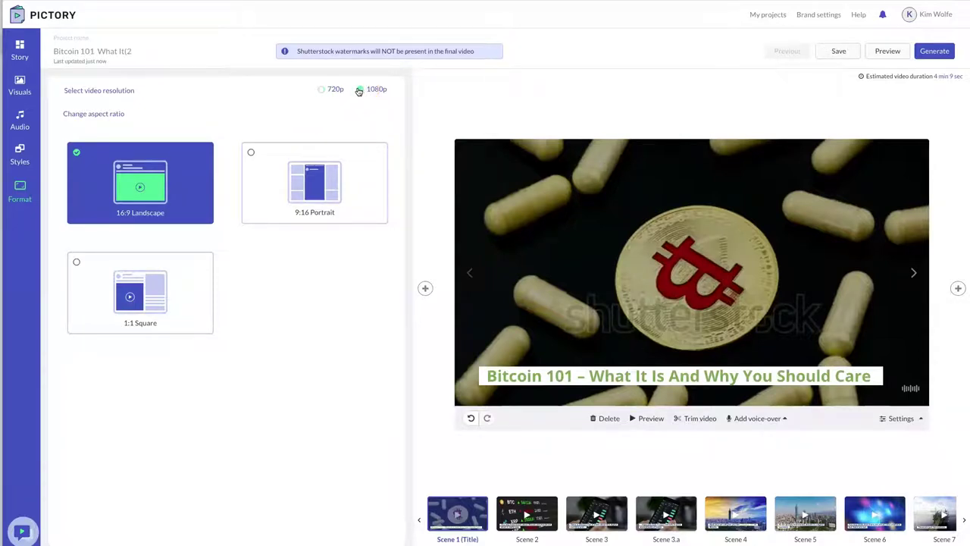
pyautogui.click(379, 91)
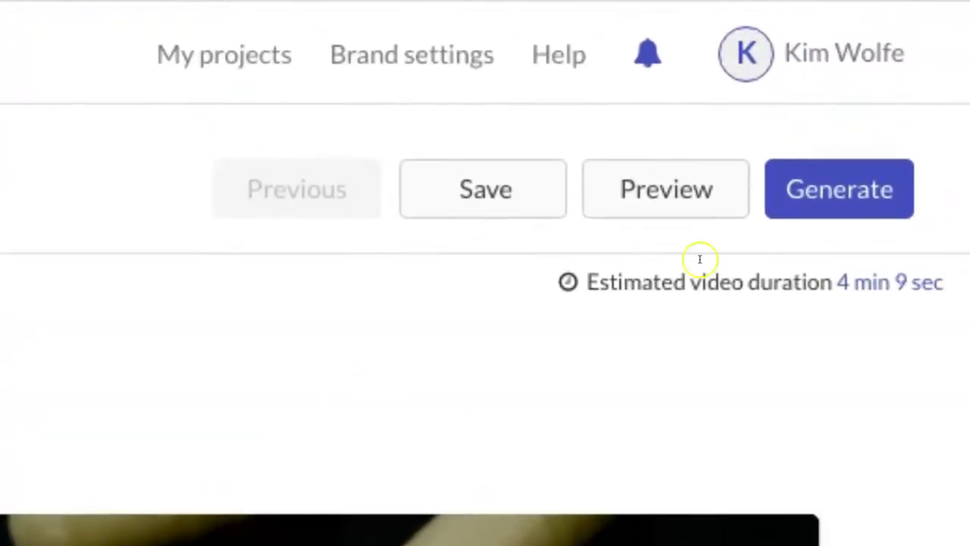
# Step: Generate the Bitcoin 101 project as a finished video
pyautogui.click(935, 50)
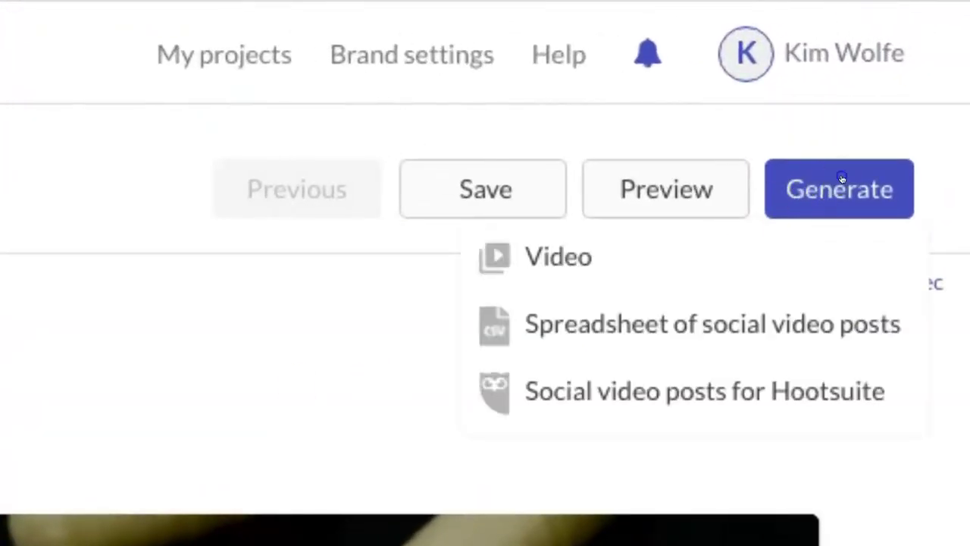
pyautogui.click(661, 273)
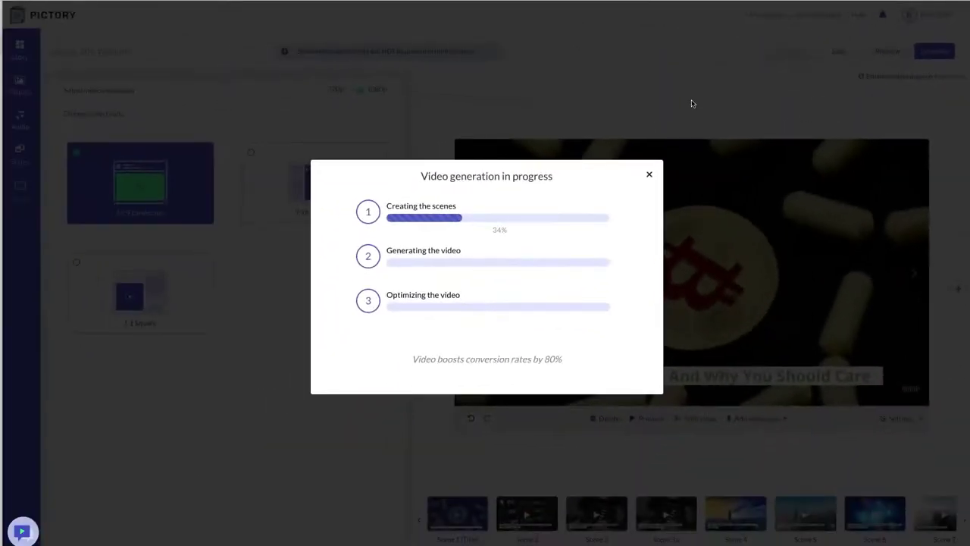
pyautogui.click(906, 301)
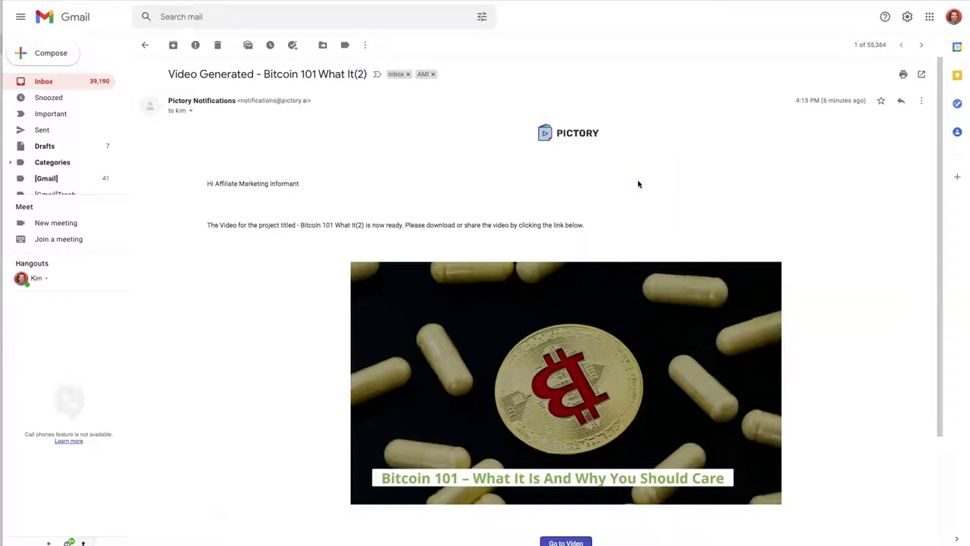
pyautogui.click(658, 172)
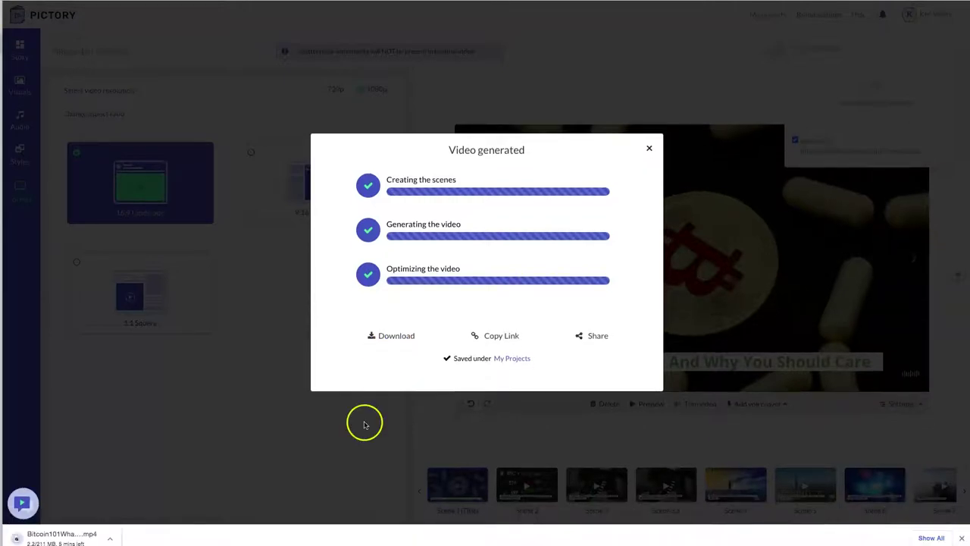
# Step: Open the downloaded Bitcoin 101 MP4 file from the download bar
pyautogui.click(83, 536)
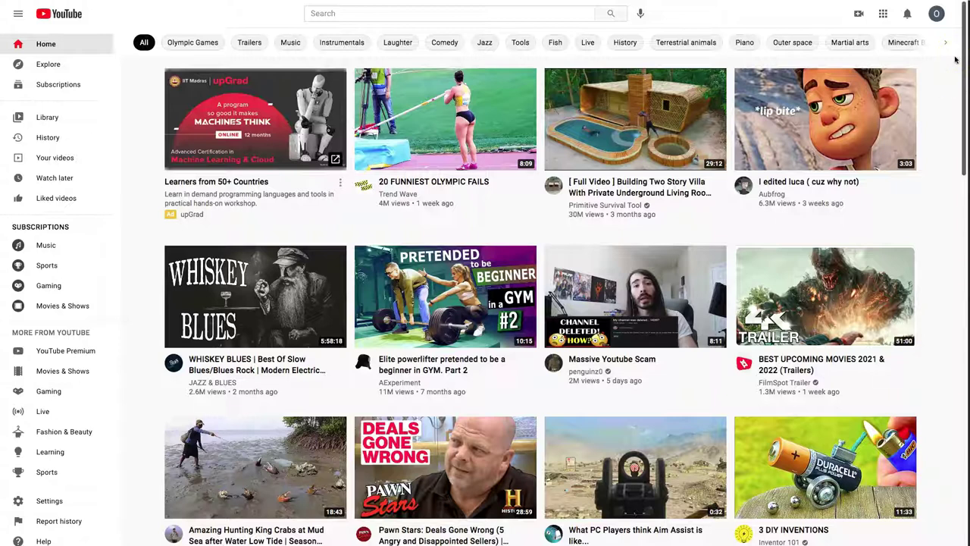
# Step: Go to YouTube Studio's Content page and open the Upload videos dialog
pyautogui.click(937, 14)
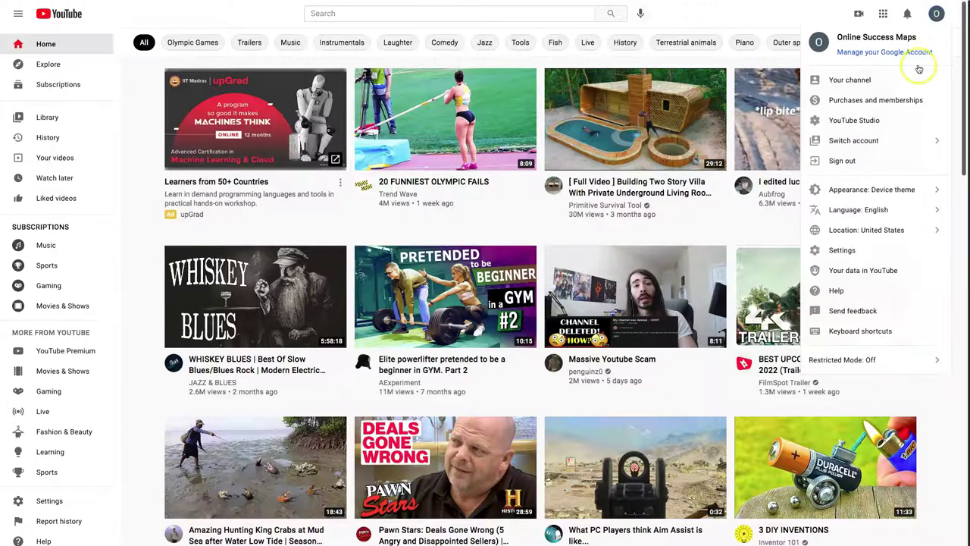
pyautogui.click(863, 123)
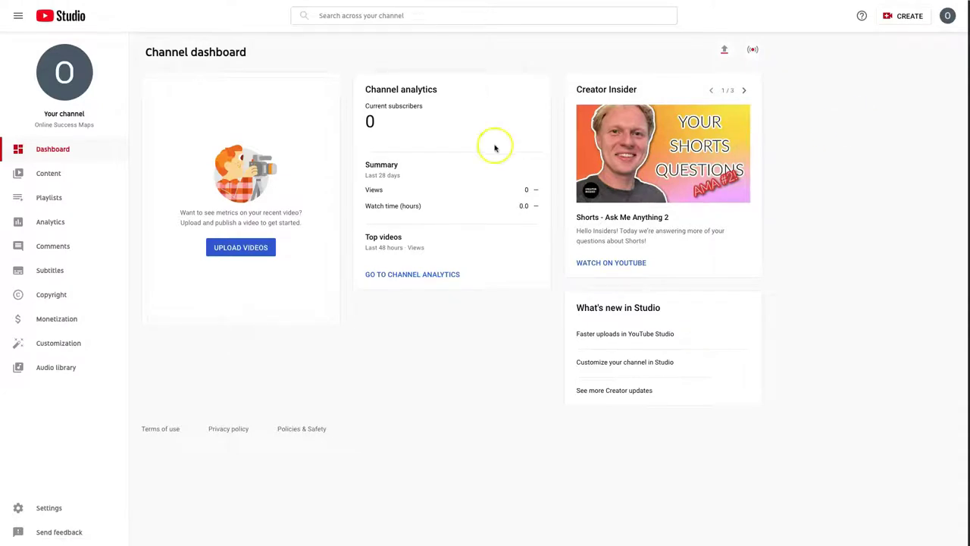
pyautogui.click(47, 175)
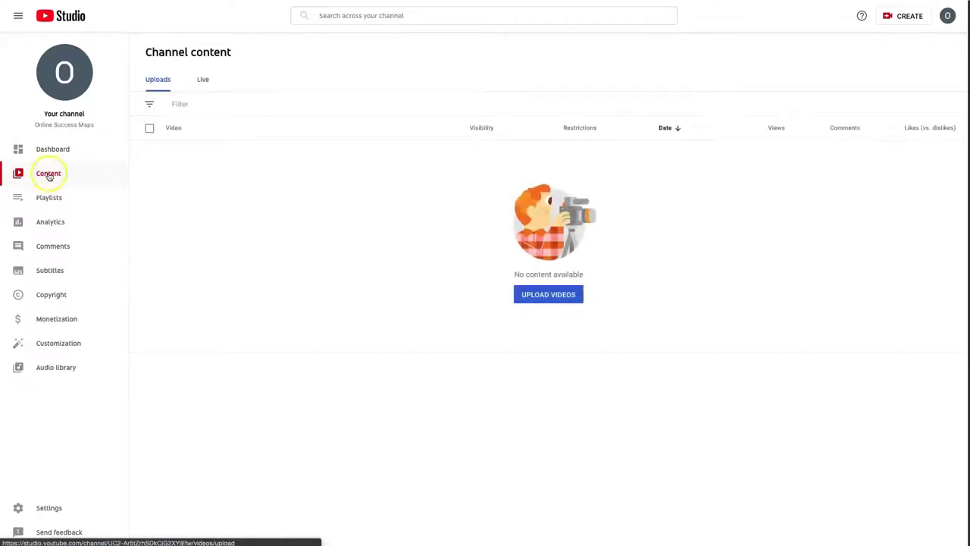
pyautogui.click(907, 17)
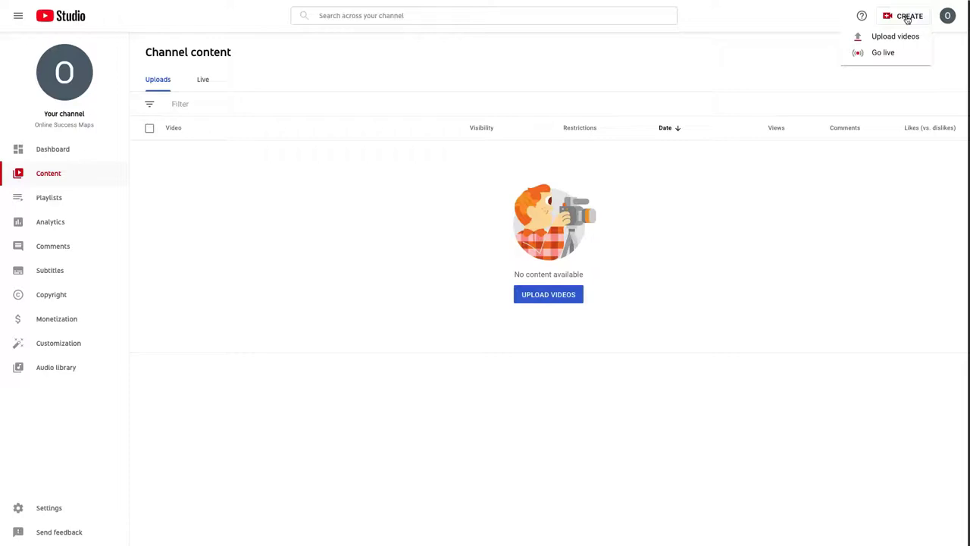
pyautogui.click(896, 37)
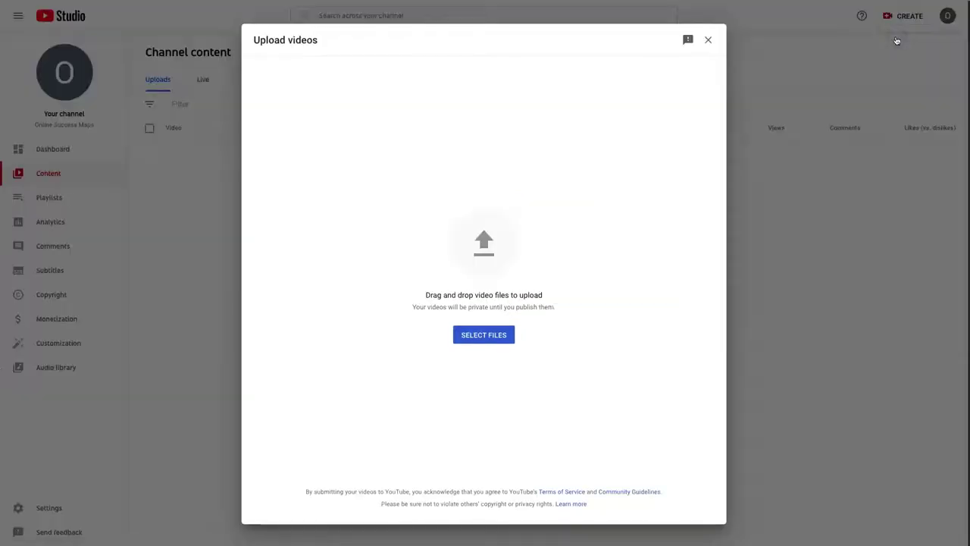
# Step: Upload the Bitcoin mp4 titled 'Bitcoin 101 - What it is and What You Should Know'
pyautogui.click(479, 337)
pyautogui.moveTo(336, 145); pyautogui.dragTo(305, 146)
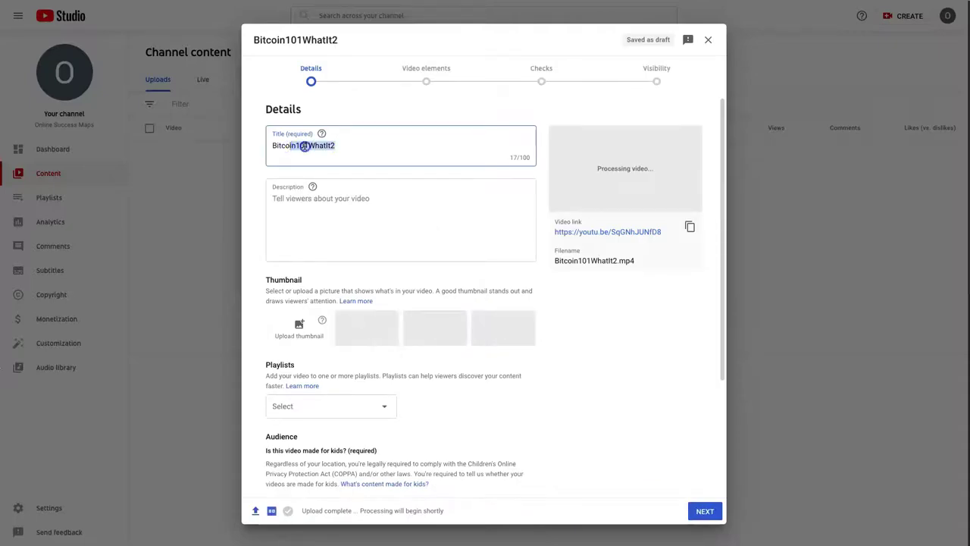
pyautogui.click(293, 145)
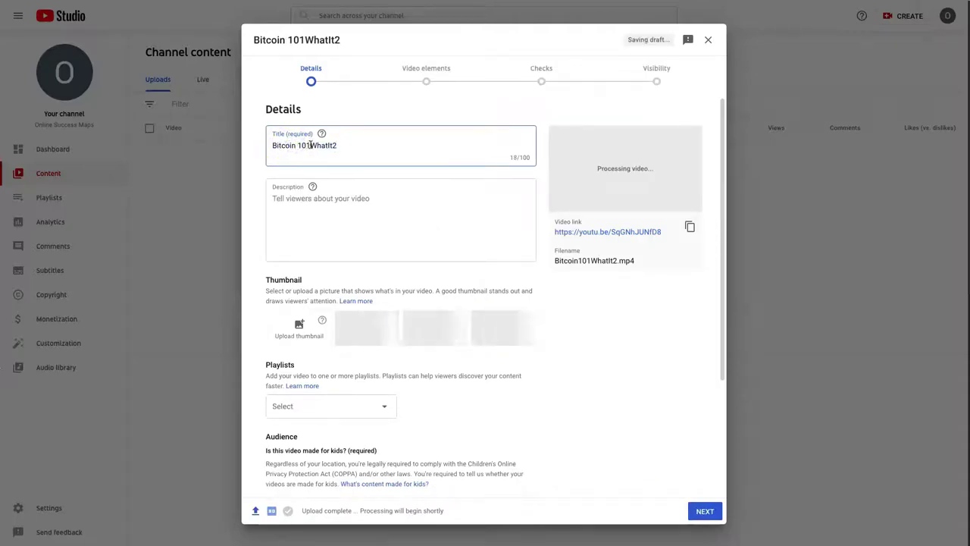
pyautogui.click(310, 145)
pyautogui.moveTo(312, 146); pyautogui.dragTo(341, 146)
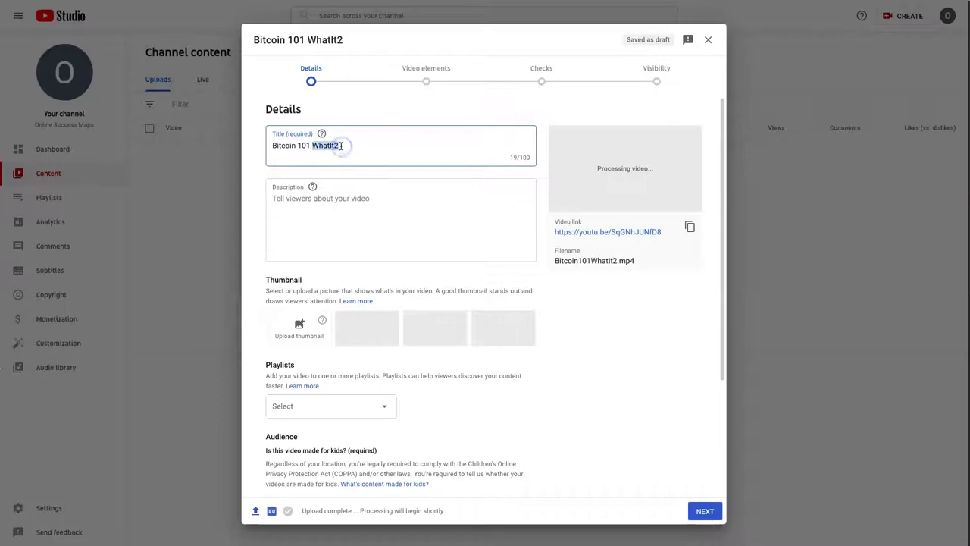
pyautogui.write('- What ')
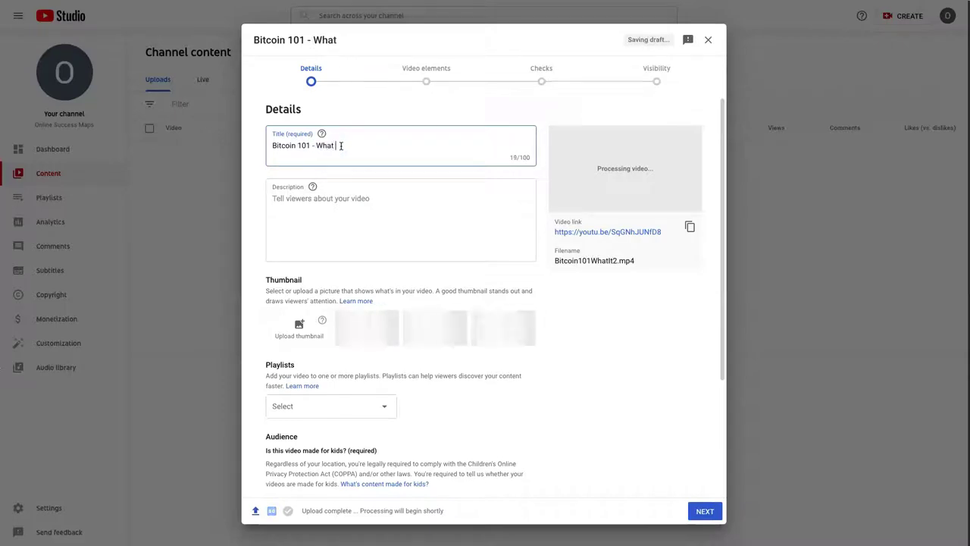
pyautogui.write('it')
pyautogui.write(' is and')
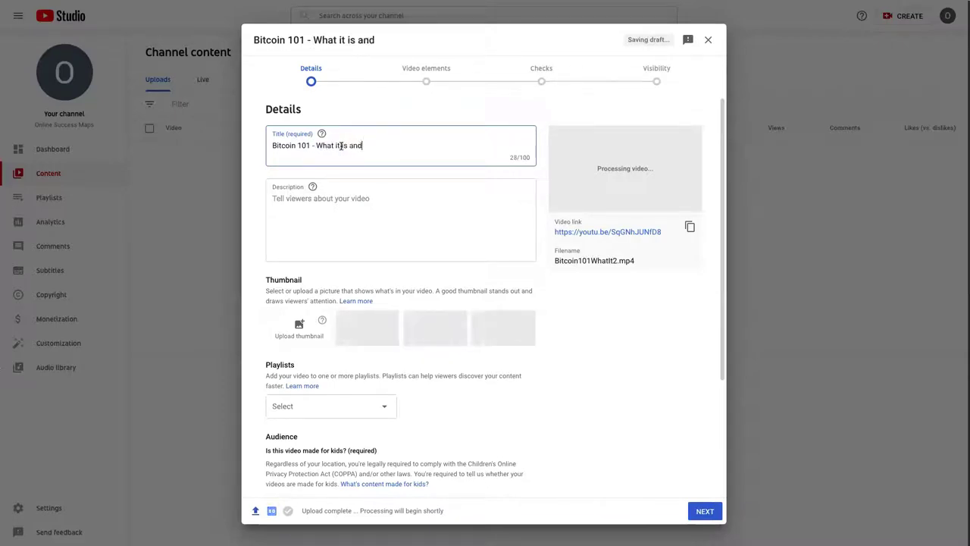
pyautogui.write(' What You S')
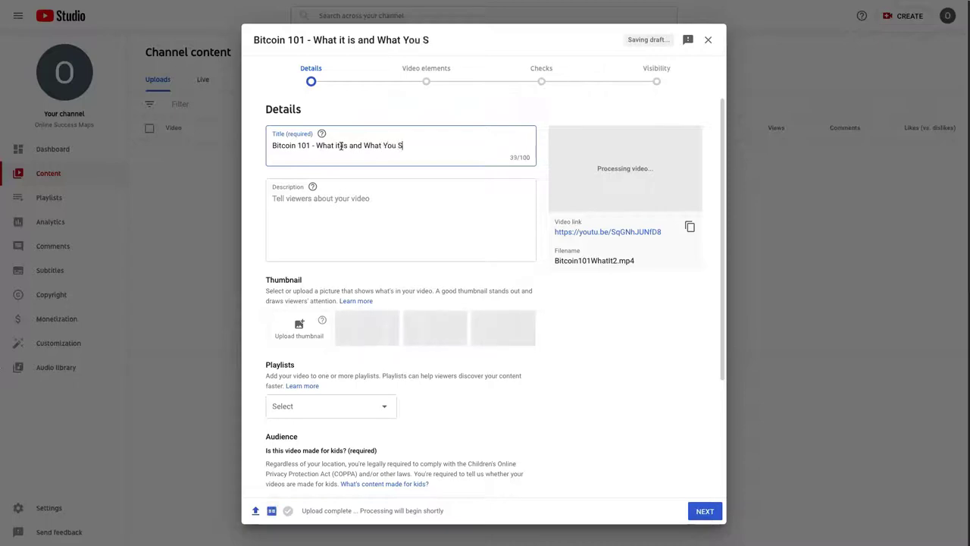
pyautogui.write('hould Kknow')
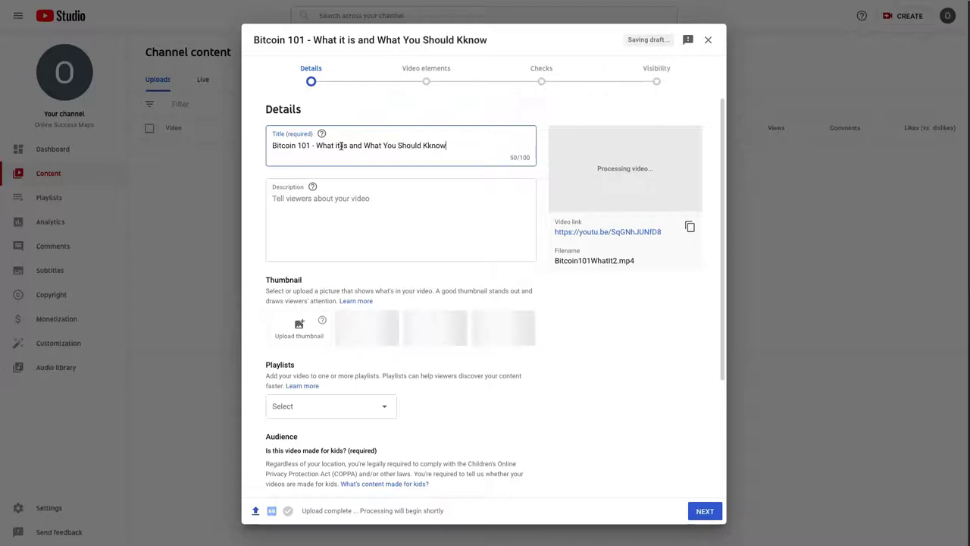
pyautogui.press('BackSpace')
pyautogui.press('BackSpace')
pyautogui.write('now')
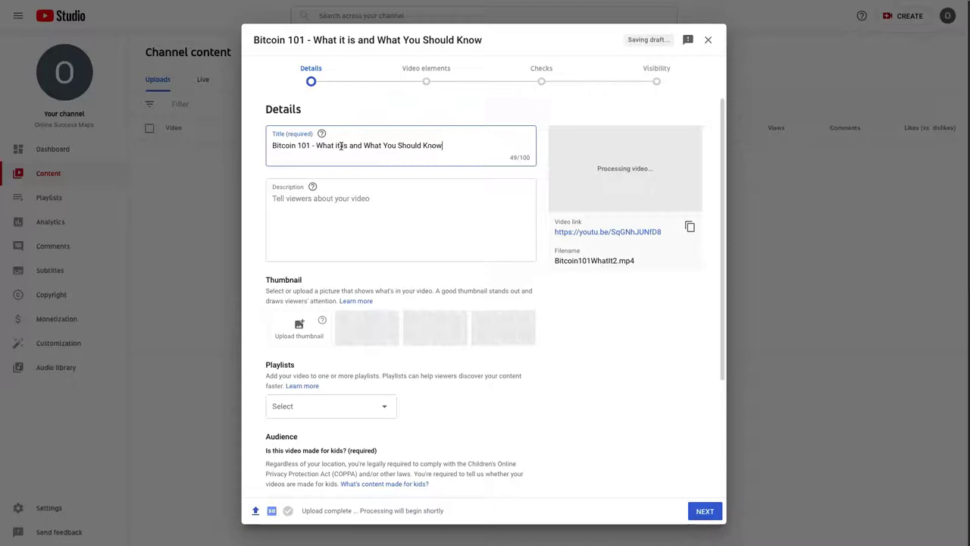
pyautogui.click(332, 198)
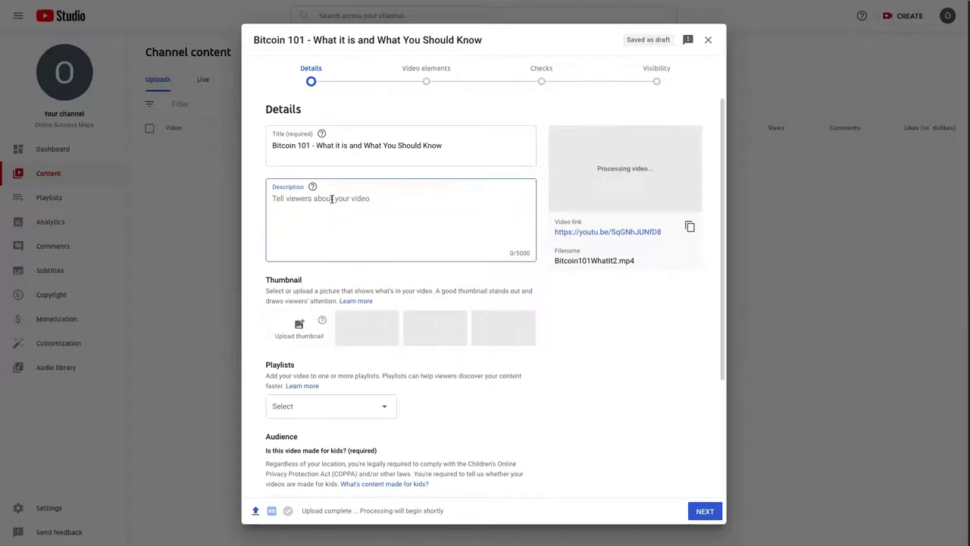
# Step: Write 'Watch this video to learn what you need to know about Bitcoin 101. Then grab this'
pyautogui.click(353, 222)
pyautogui.write('Watch ')
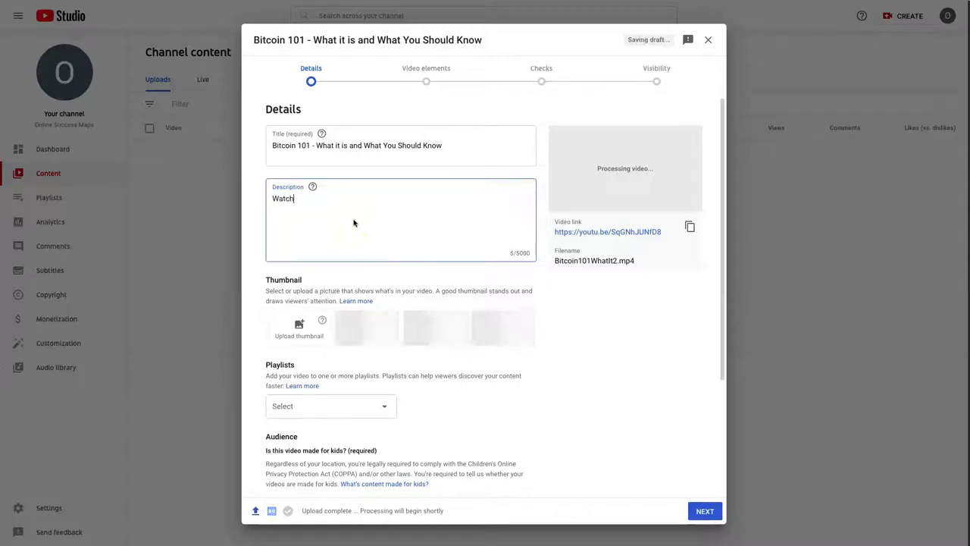
pyautogui.write('this video to learn wh')
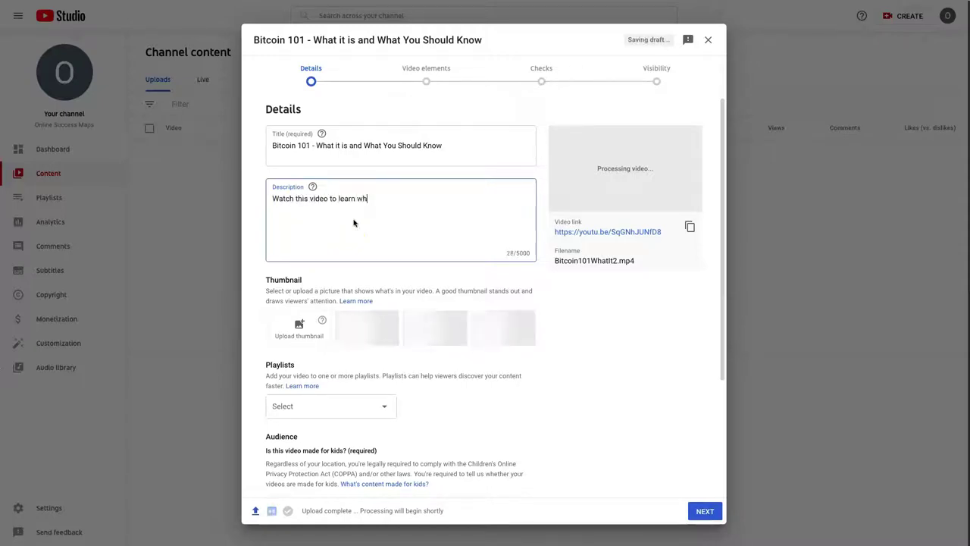
pyautogui.write('at you need to ')
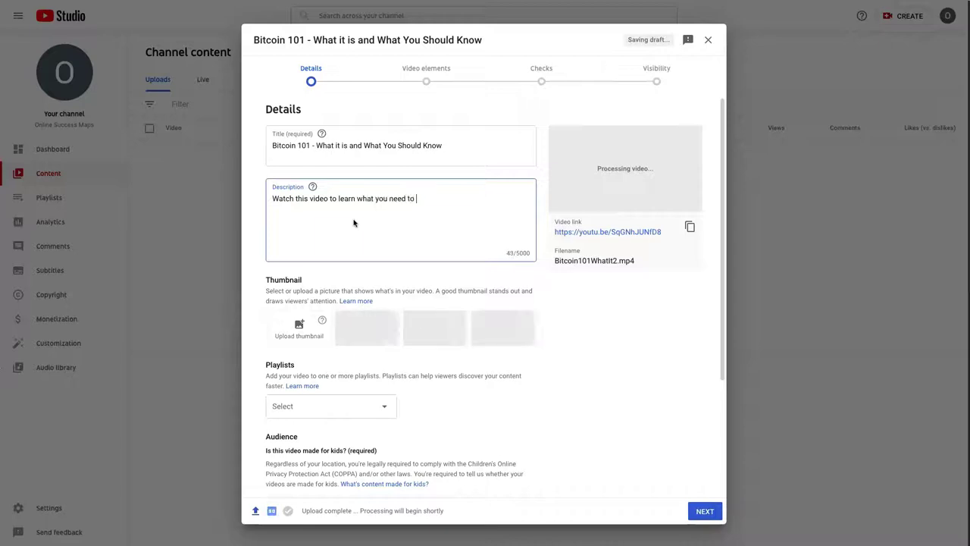
pyautogui.write('know abou')
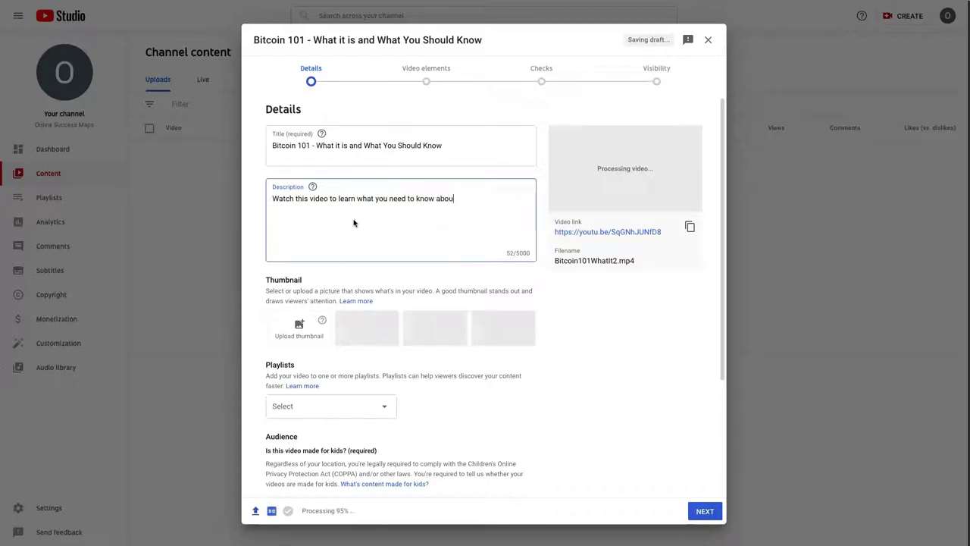
pyautogui.write('t Bitcon')
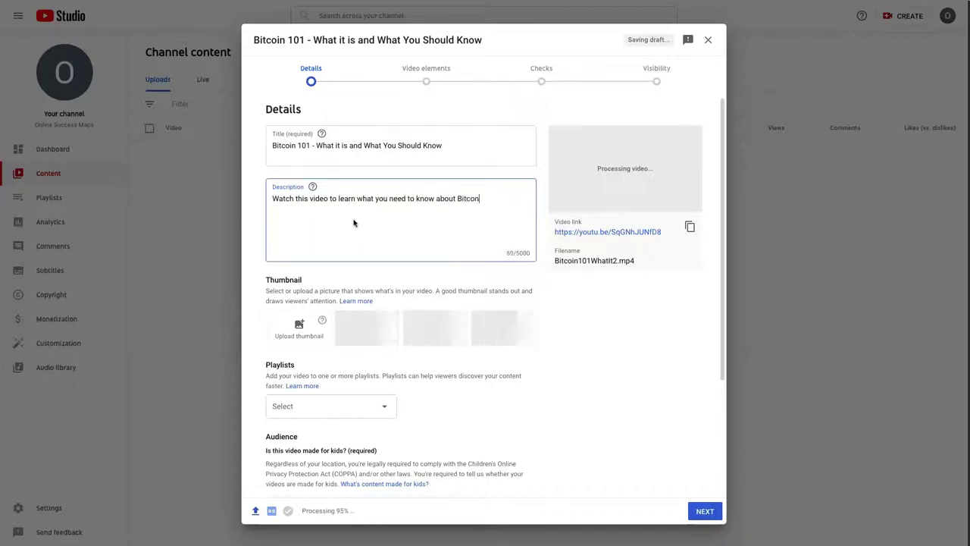
pyautogui.write(' 1')
pyautogui.press('BackSpace')
pyautogui.press('BackSpace')
pyautogui.write('oin')
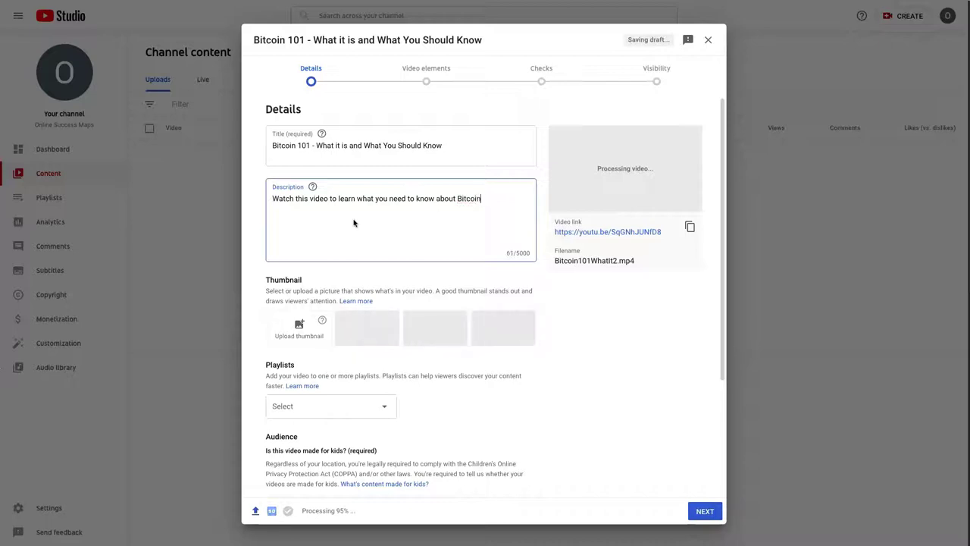
pyautogui.write(' 101.')
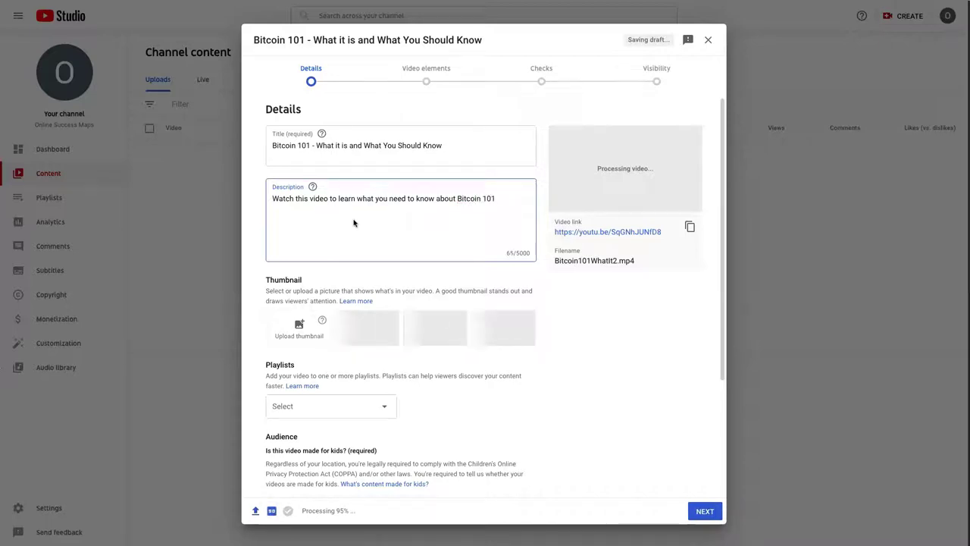
pyautogui.write(' Then grab th')
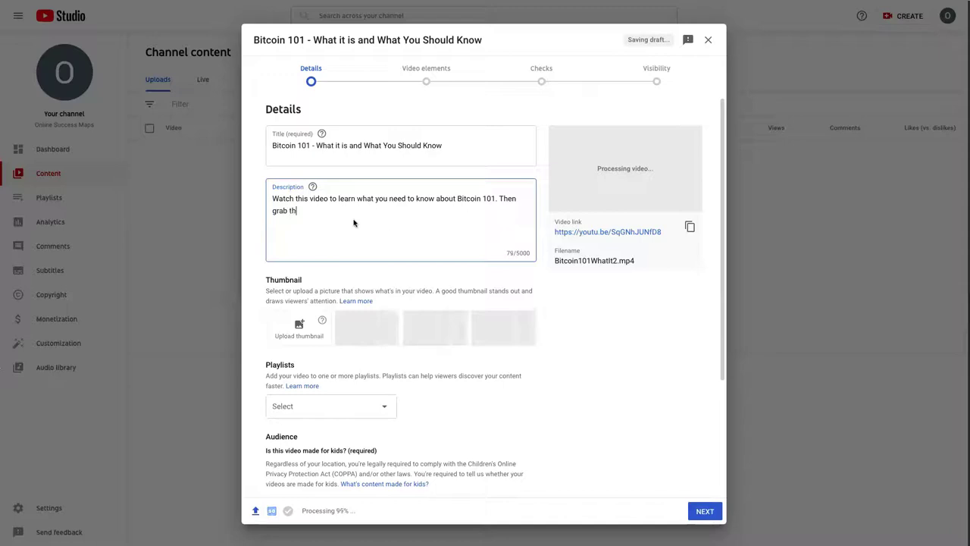
pyautogui.write('is')
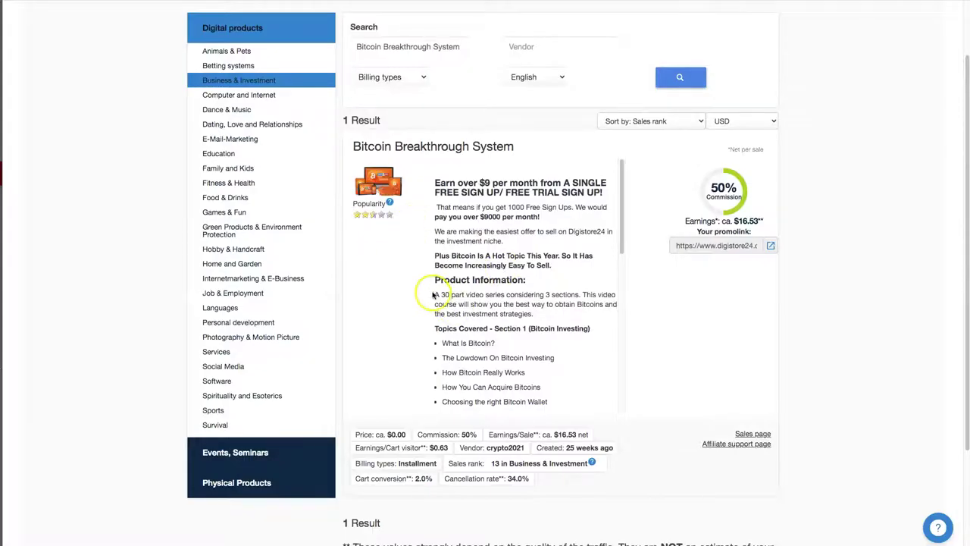
# Step: Add the Bitcoin Breakthrough System blurb and Digistore24 promo link to the description
pyautogui.moveTo(434, 294); pyautogui.dragTo(538, 310)
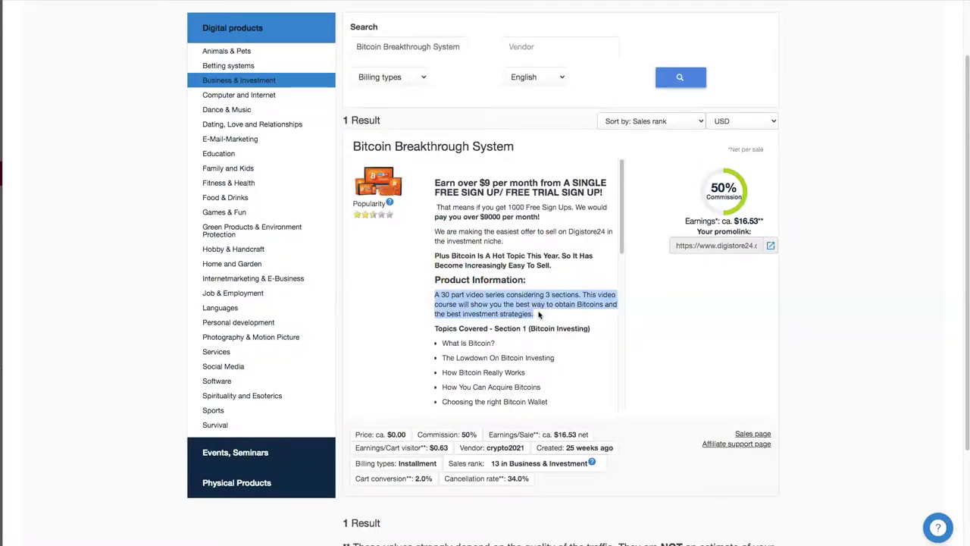
pyautogui.write('A 30 part video series considering 3 sections. This video course will show you the best way to obtain Bitcoins and the best investment strategies.')
pyautogui.press('BackSpace')
pyautogui.press('BackSpace')
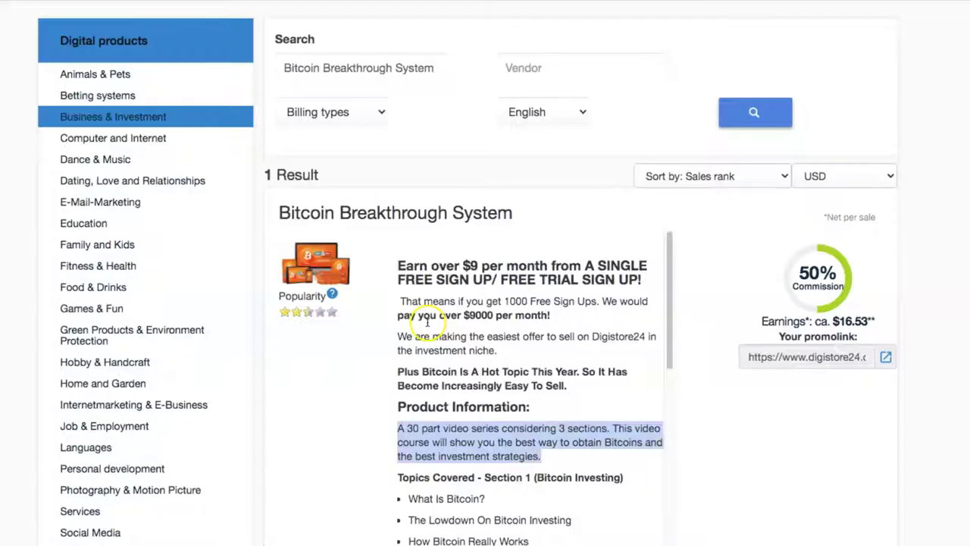
pyautogui.click(820, 360)
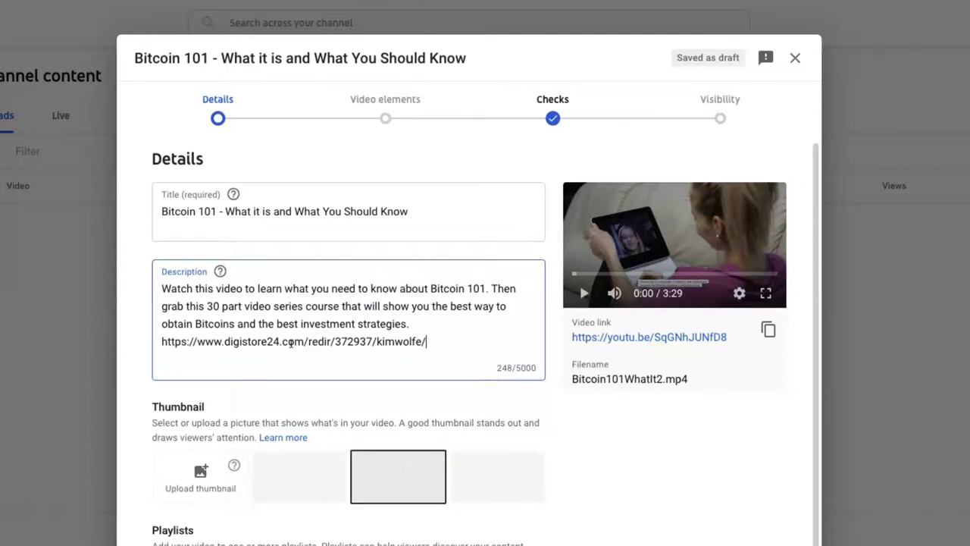
pyautogui.press('Return')
pyautogui.press('Return')
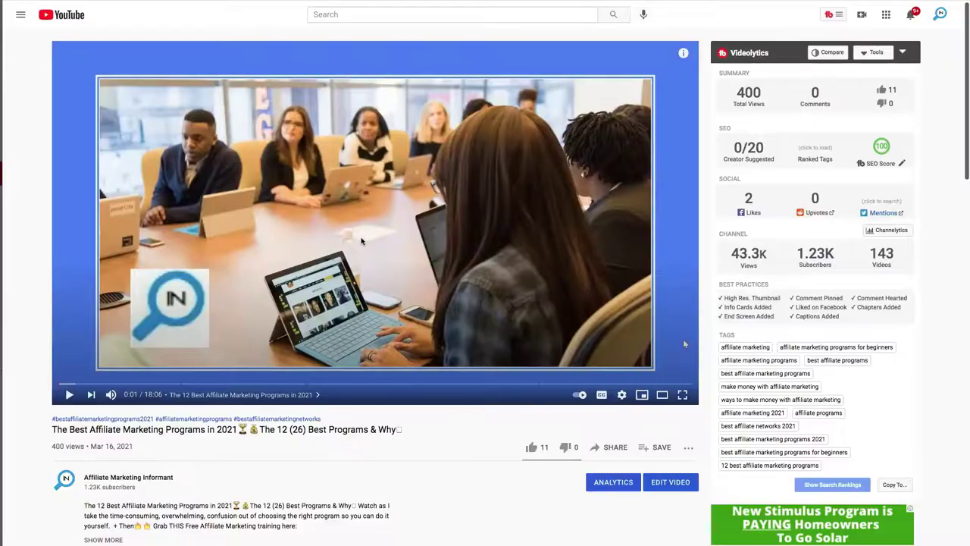
# Step: Expand an affiliate-marketing video's description and select its DISCLOSURE section
pyautogui.scroll(-4, 364, 247)
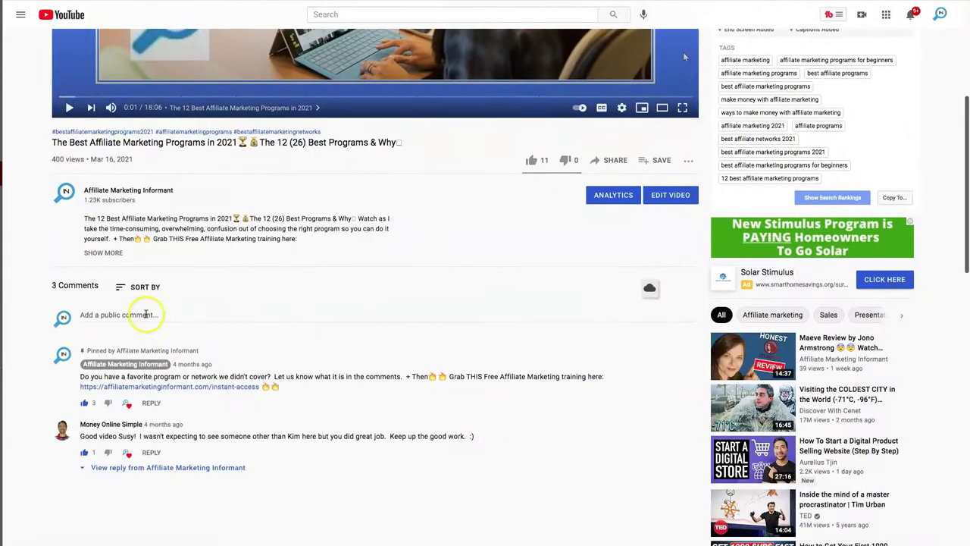
pyautogui.click(109, 260)
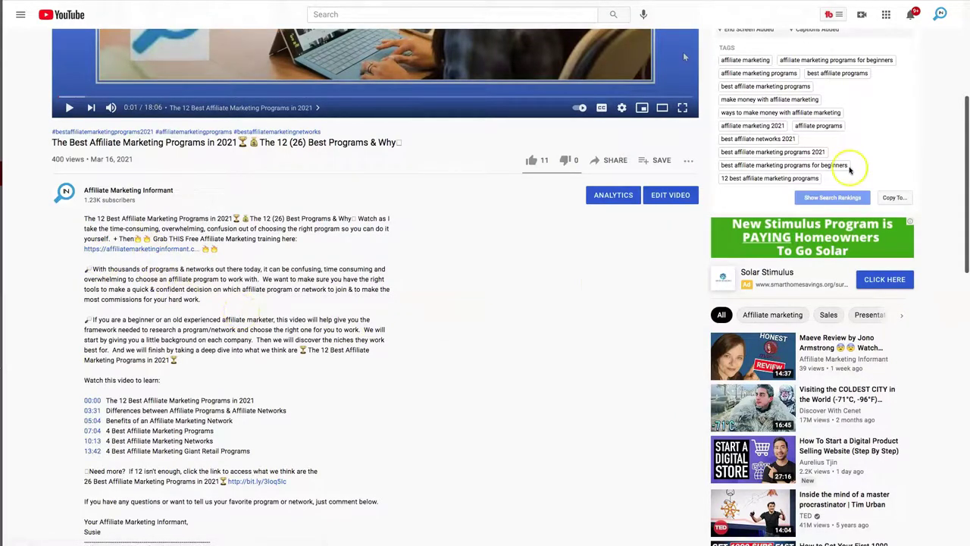
pyautogui.moveTo(967, 138); pyautogui.dragTo(967, 191)
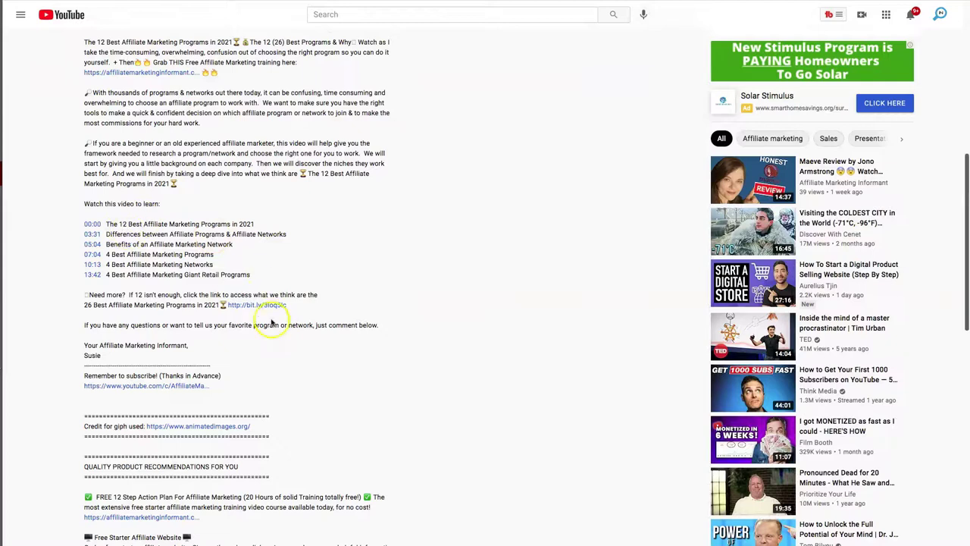
pyautogui.moveTo(964, 324); pyautogui.dragTo(967, 403)
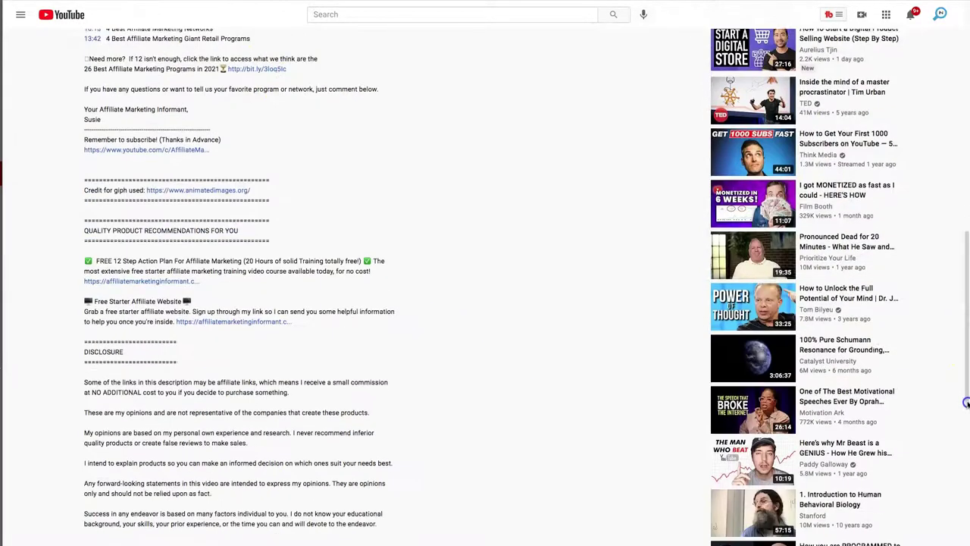
pyautogui.scroll(-2, 966, 403)
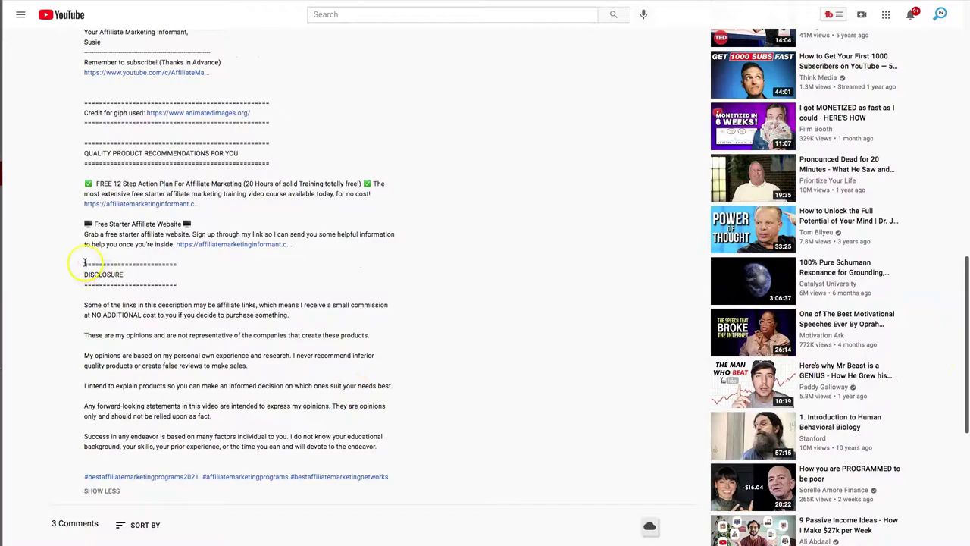
pyautogui.moveTo(84, 263); pyautogui.dragTo(382, 450)
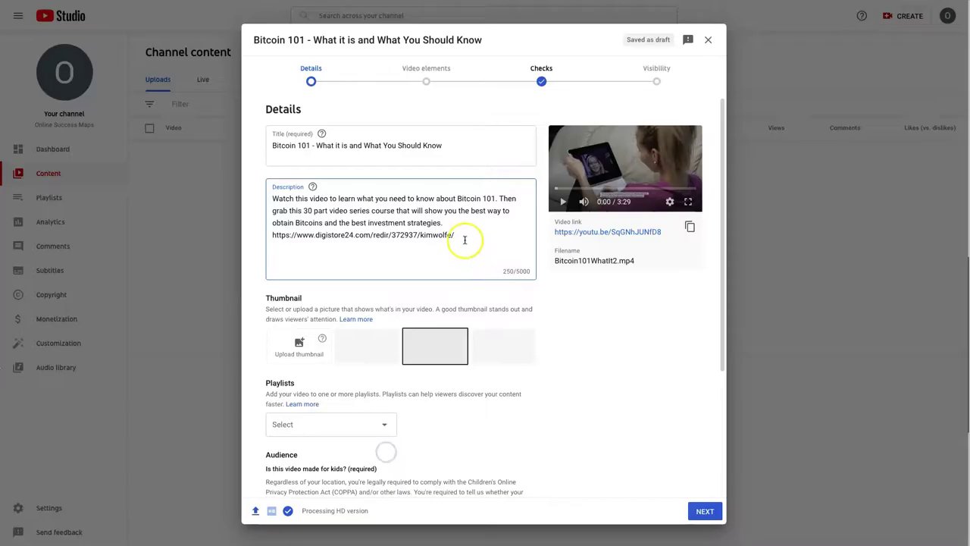
# Step: Paste the affiliate disclosure below the promo link and mark the video not made for kids
pyautogui.hotkey('ctrl', 'v')
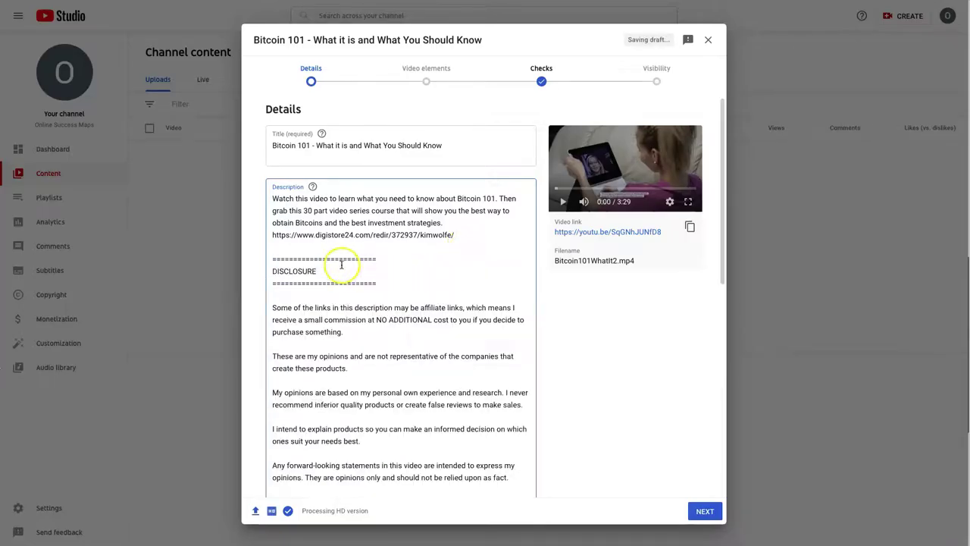
pyautogui.click(704, 511)
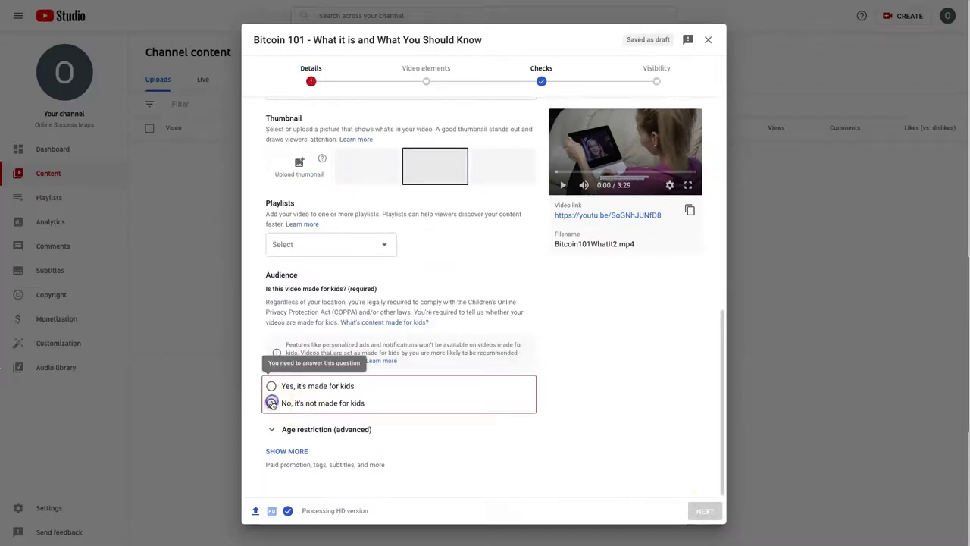
pyautogui.click(271, 402)
# Step: Advance through Video elements and Checks, which find no copyright issues
pyautogui.click(704, 513)
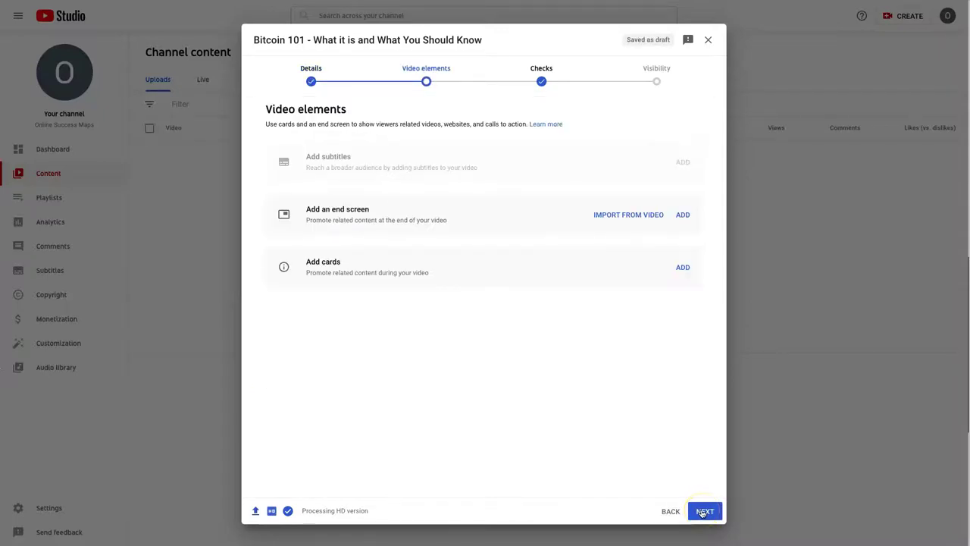
pyautogui.click(700, 511)
pyautogui.click(694, 504)
pyautogui.click(698, 507)
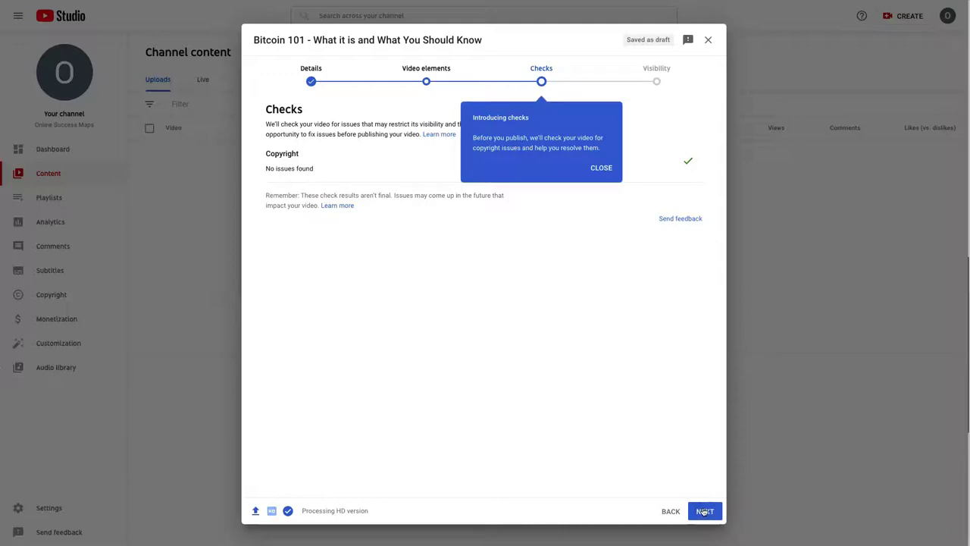
pyautogui.click(703, 512)
# Step: Set the video's visibility to Public and publish it
pyautogui.click(703, 512)
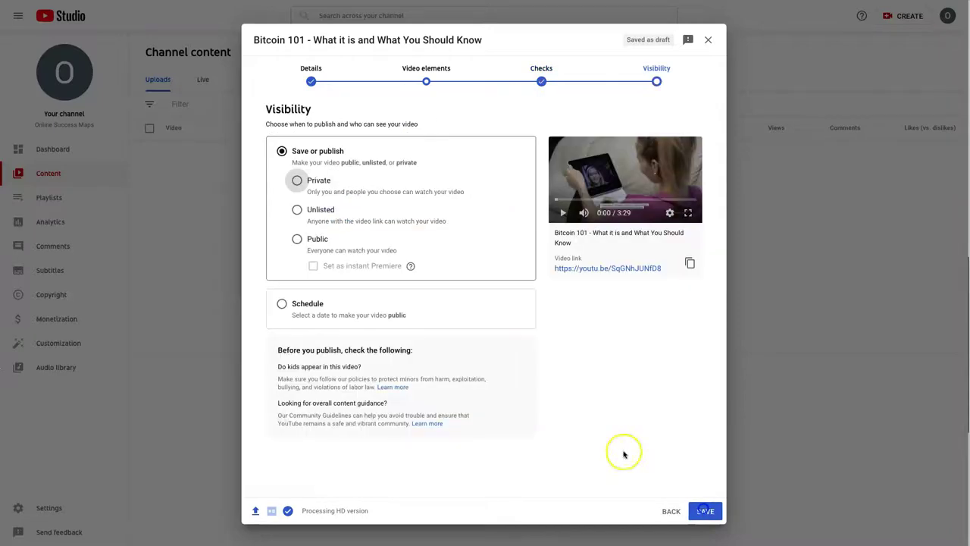
pyautogui.click(297, 240)
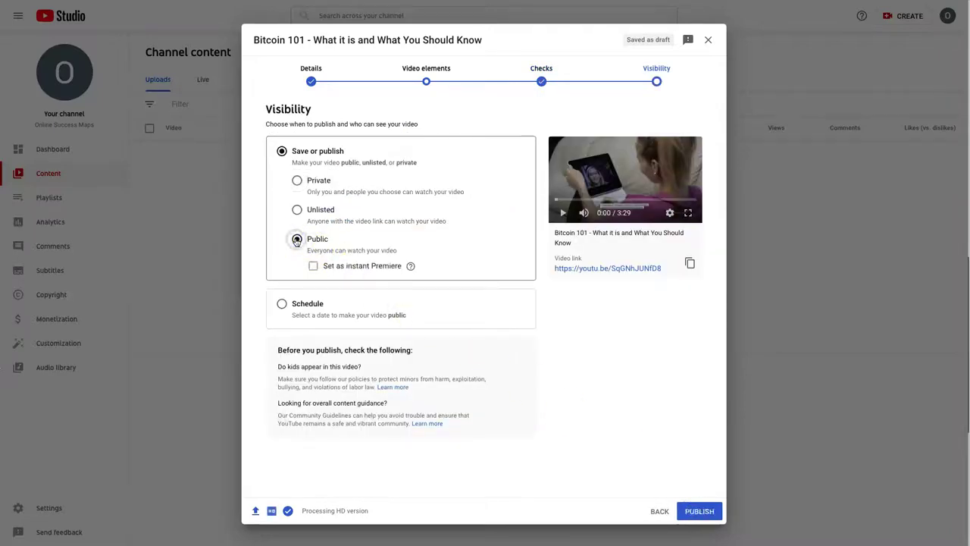
pyautogui.click(702, 513)
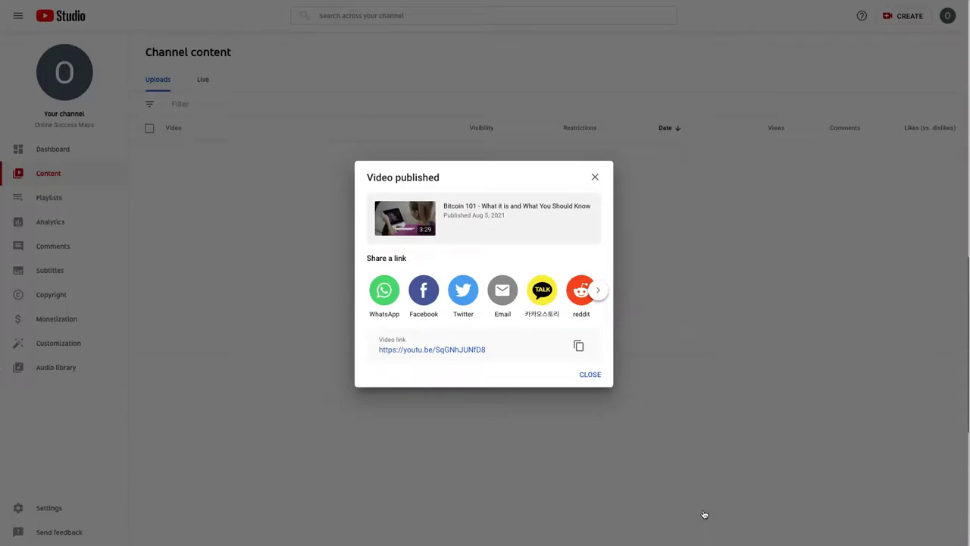
pyautogui.click(590, 375)
# Step: Append 'About Cryptocurrency' to the published video's title
pyautogui.click(243, 161)
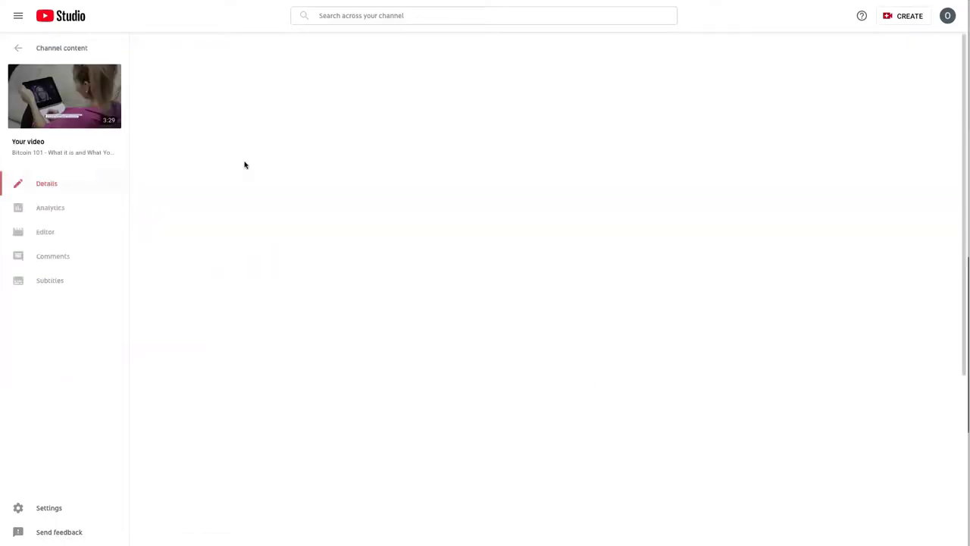
pyautogui.click(327, 87)
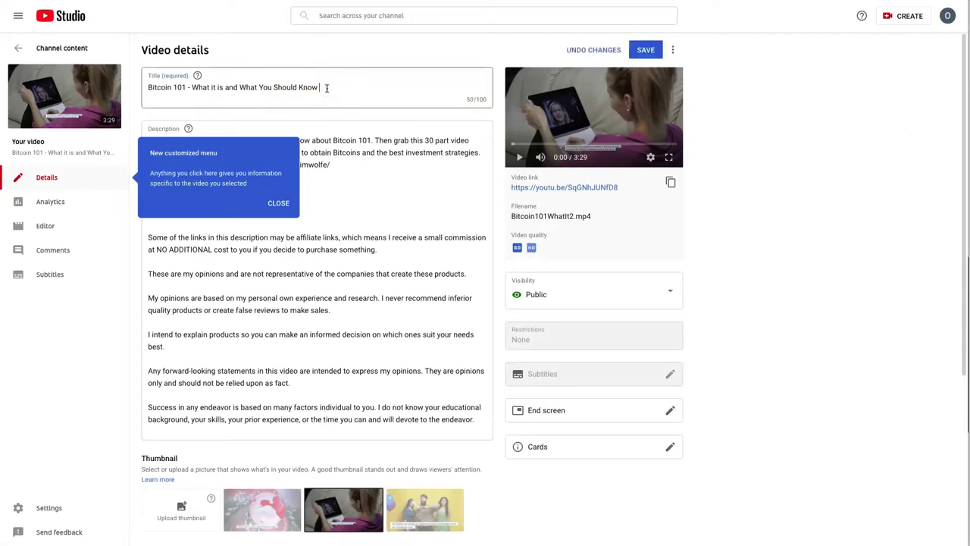
pyautogui.write('About C')
pyautogui.write('ryp')
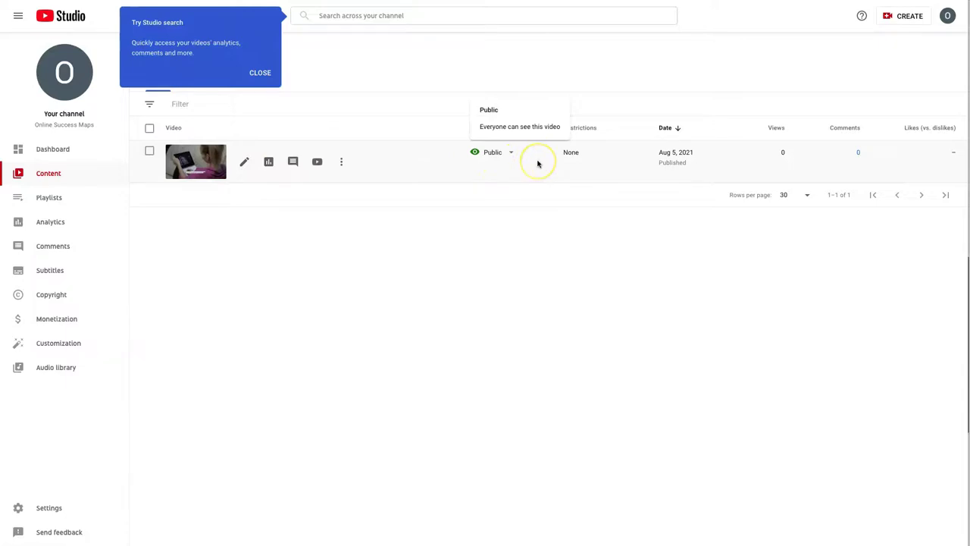
# Step: Play the first seconds of the Bitcoin 101 video on its watch page, then pause it
pyautogui.click(317, 162)
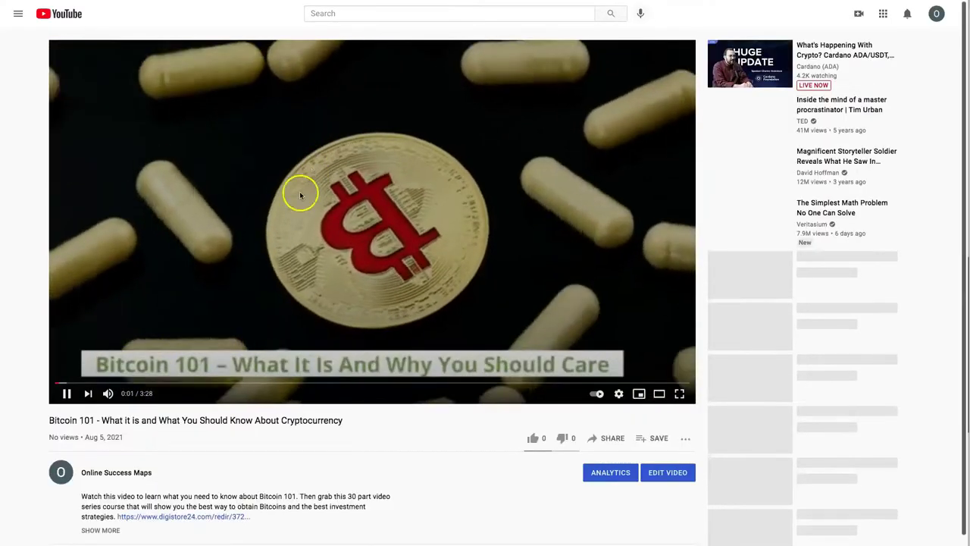
pyautogui.click(66, 393)
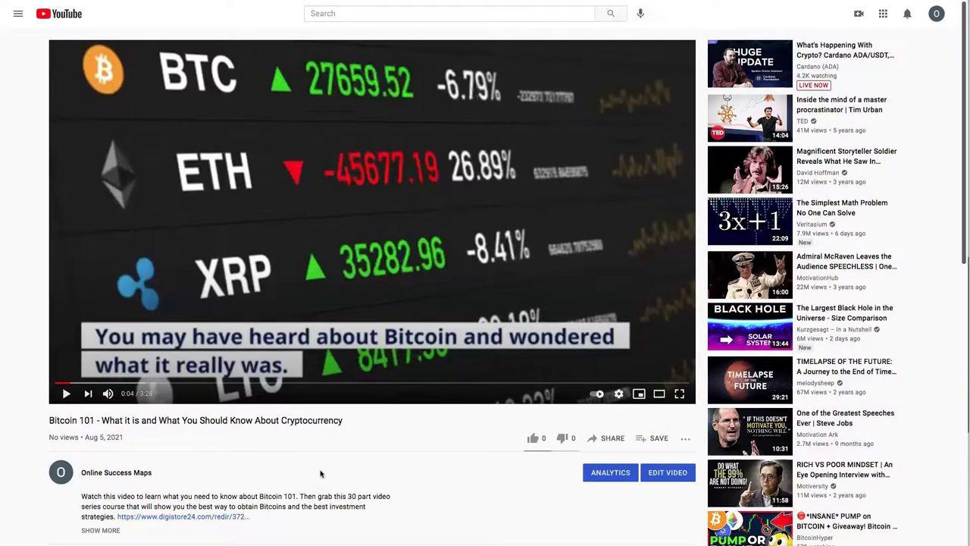
pyautogui.click(855, 43)
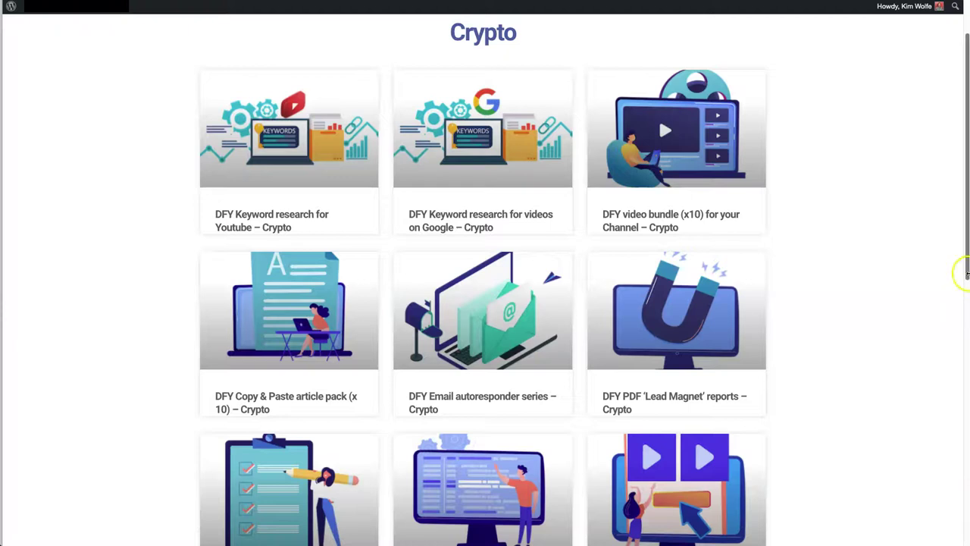
pyautogui.moveTo(959, 268); pyautogui.dragTo(967, 299)
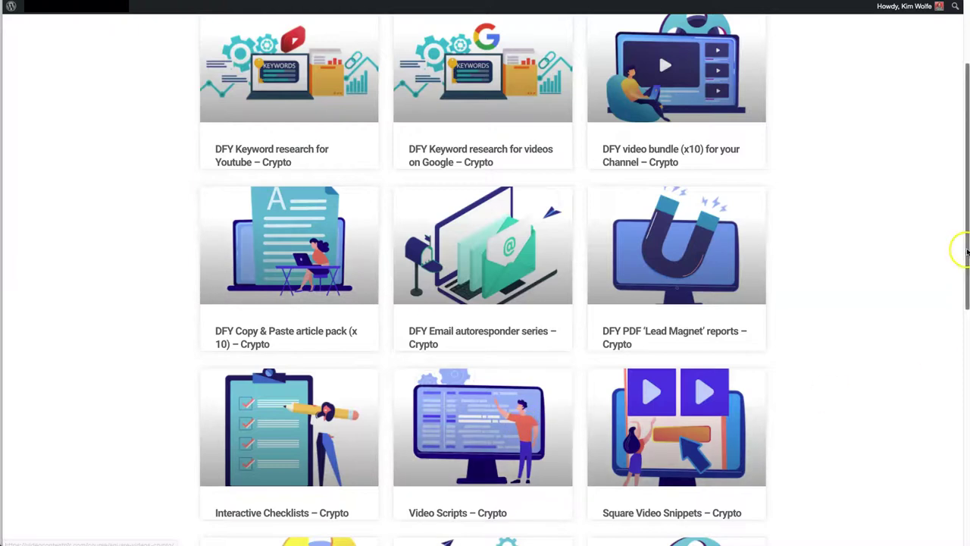
pyautogui.moveTo(968, 245); pyautogui.dragTo(967, 318)
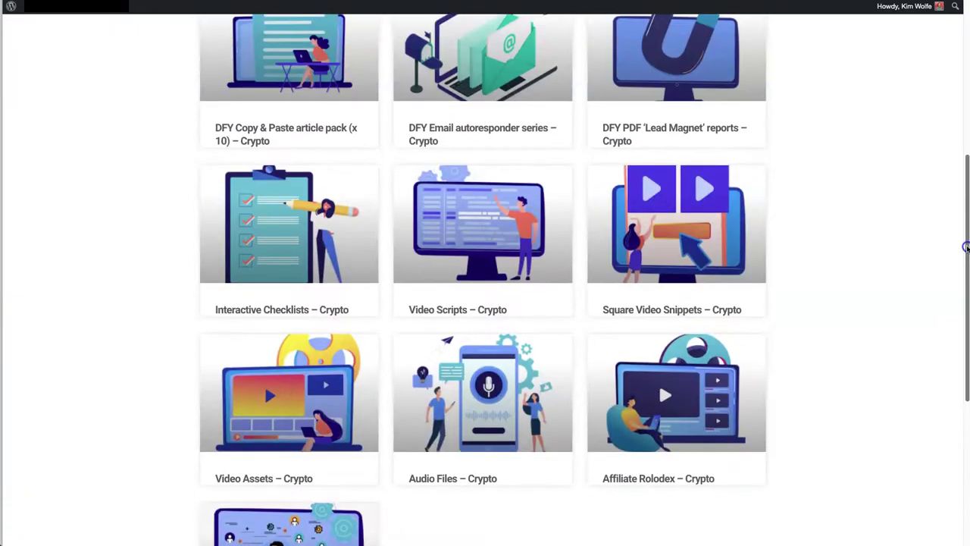
pyautogui.moveTo(967, 319); pyautogui.dragTo(953, 125)
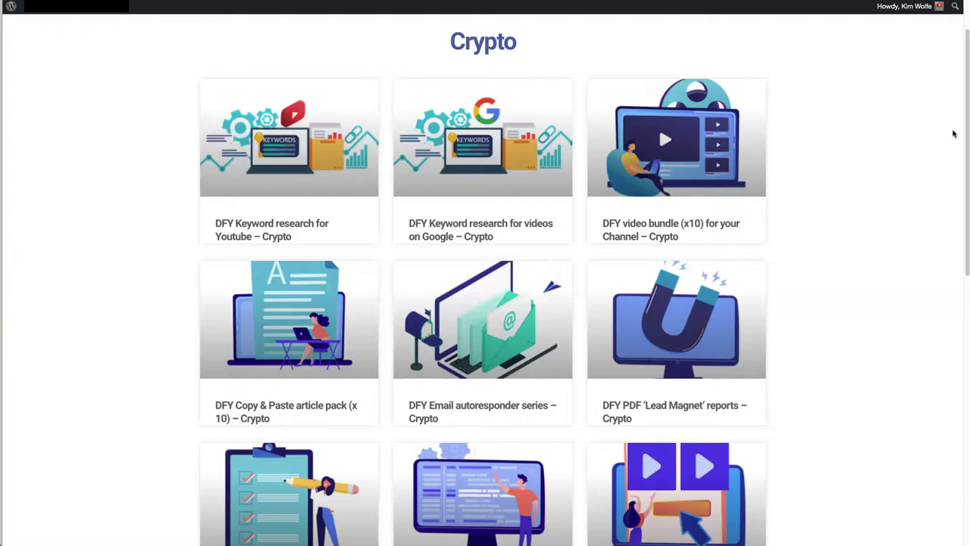
pyautogui.click(897, 456)
# Step: Return to the channel home showing the 'Bitcoin 101 … About Cryptocurrency' upload with one view
pyautogui.hotkey('ctrl', 'Tab')
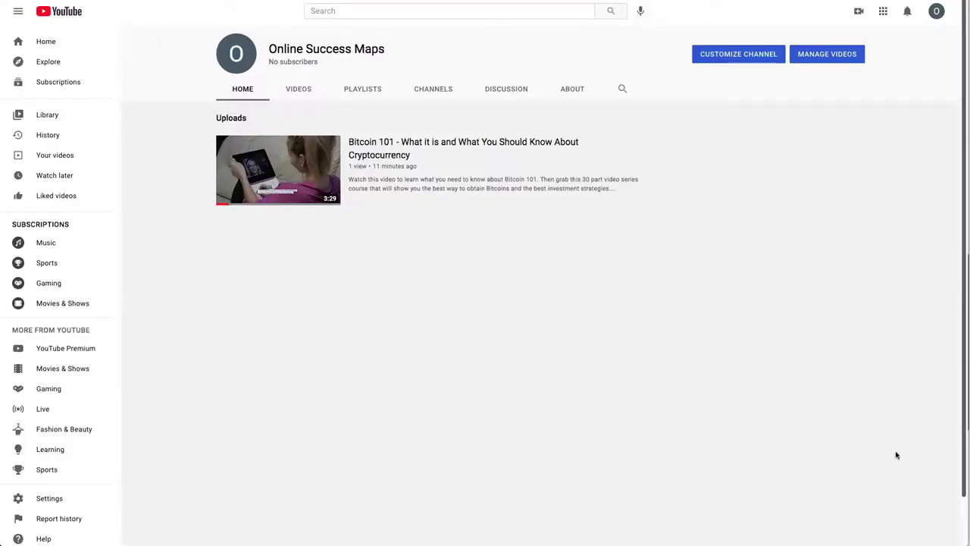